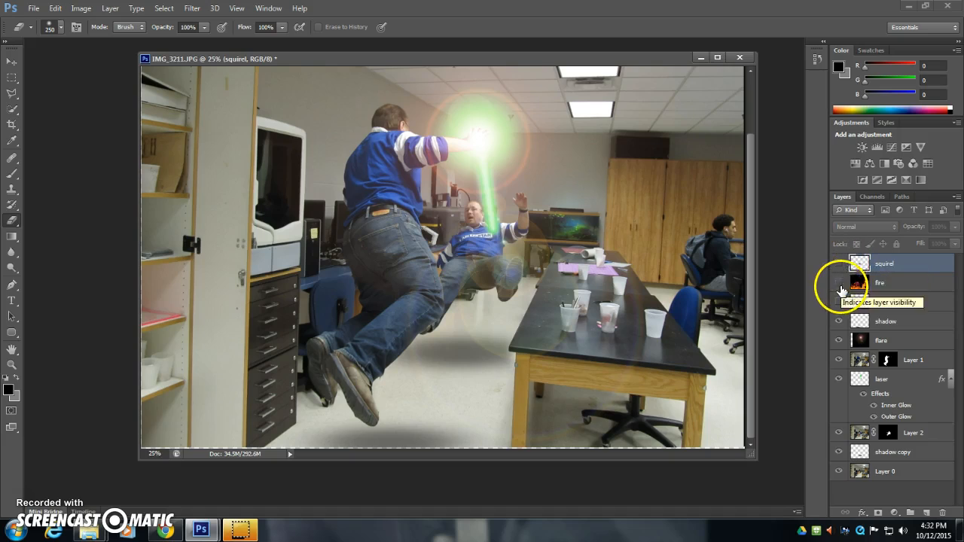
Select the jet layer and make it visible
left_click(845, 305)
left_click(841, 302)
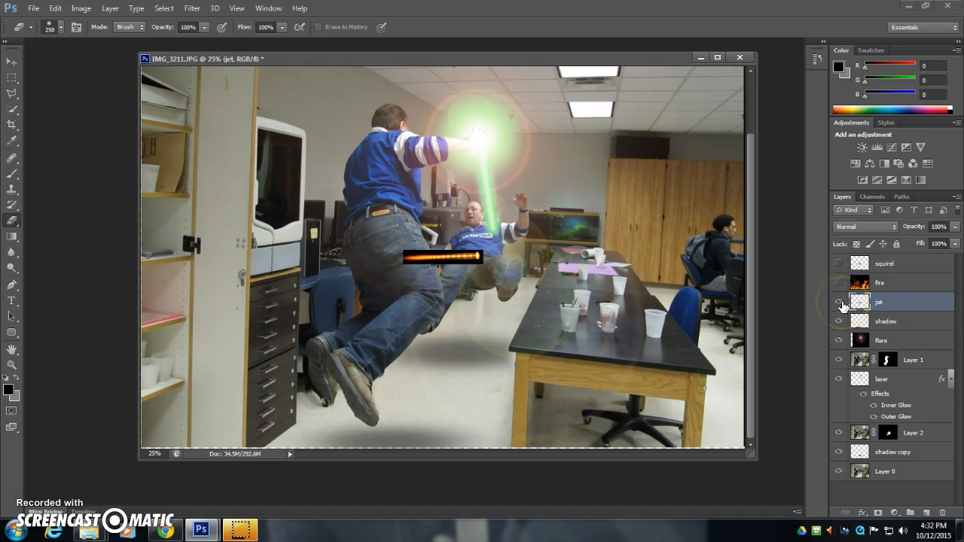
Switch to the browser and examine the afterburner image results and the source picture of the SR-71 jet exhaust
key("alt+Tab")
left_click(428, 21)
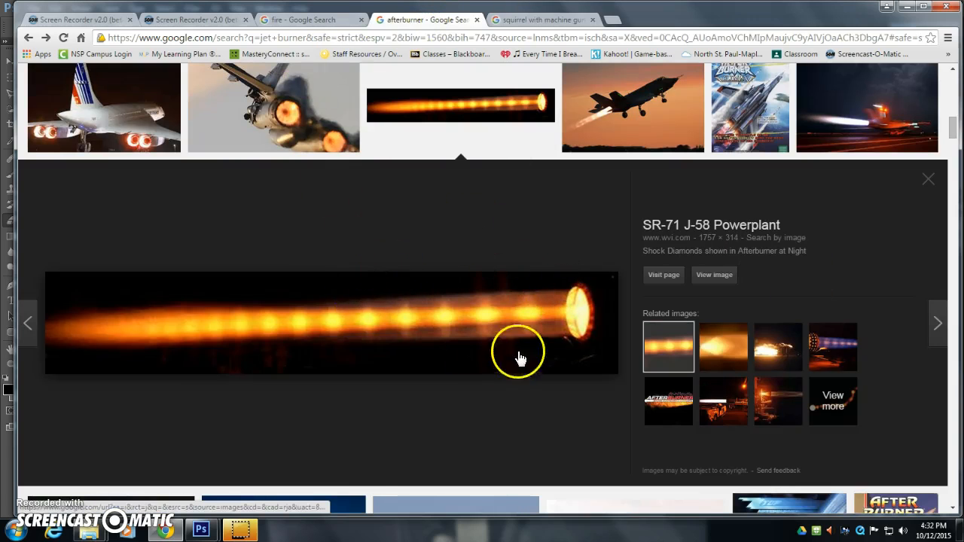
scroll(474, 302, "up", 10)
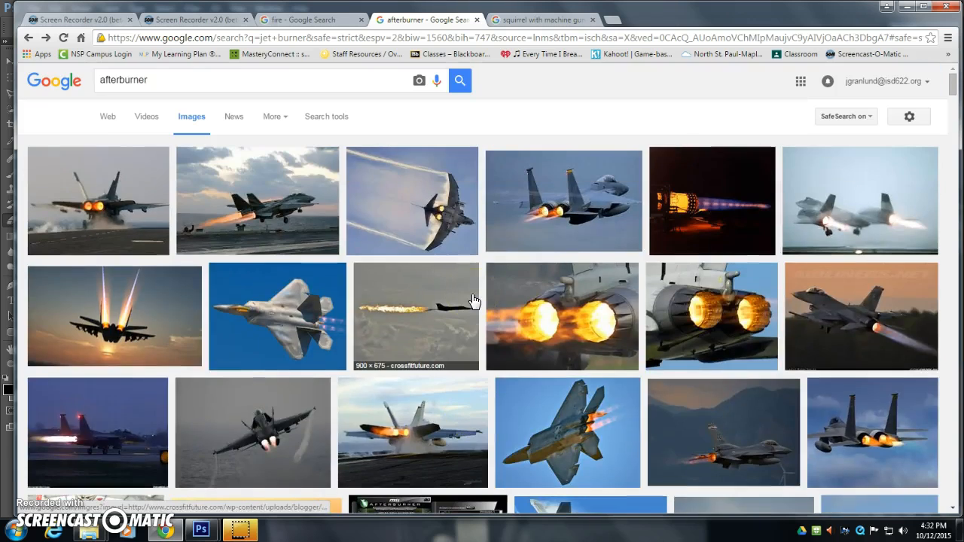
scroll(491, 305, "down", 5)
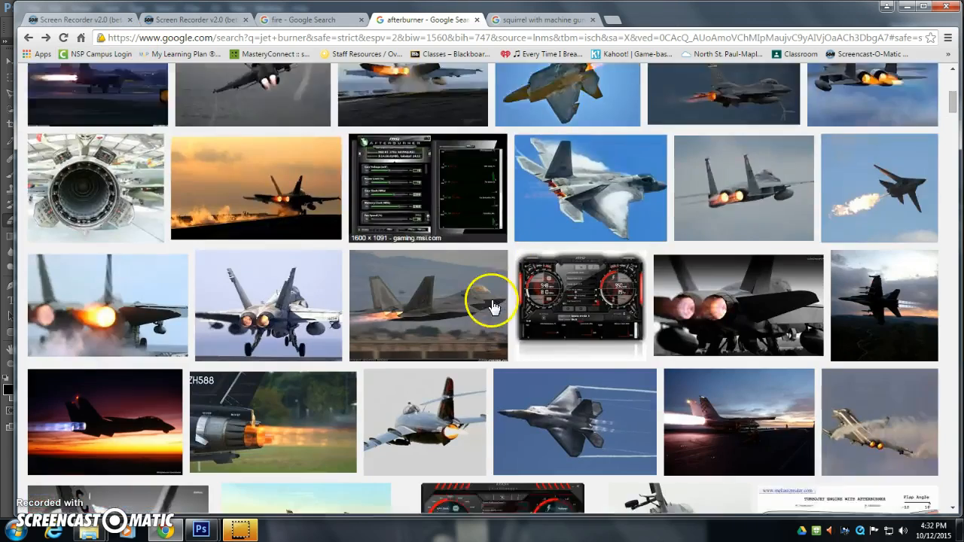
scroll(491, 305, "down", 5)
scroll(452, 286, "down", 3)
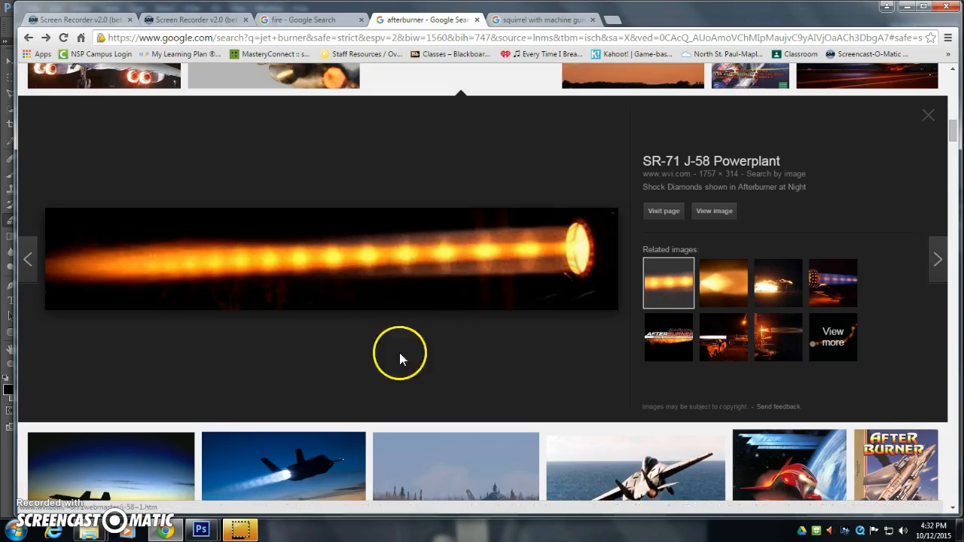
scroll(430, 266, "down", 2)
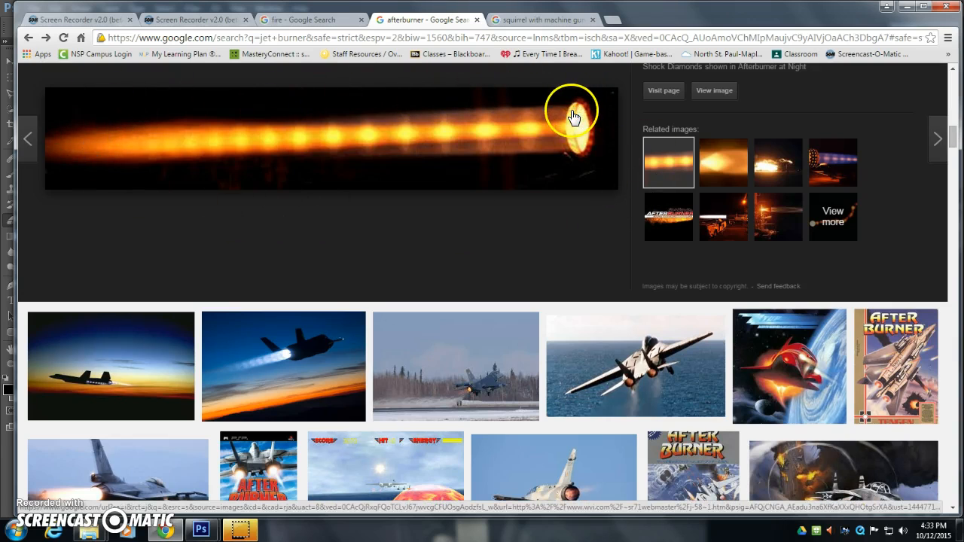
Back in Photoshop, rotate the jet image to about -28° and enlarge it to about 642% width and 1109% height over the front man's shoes
left_click(202, 530)
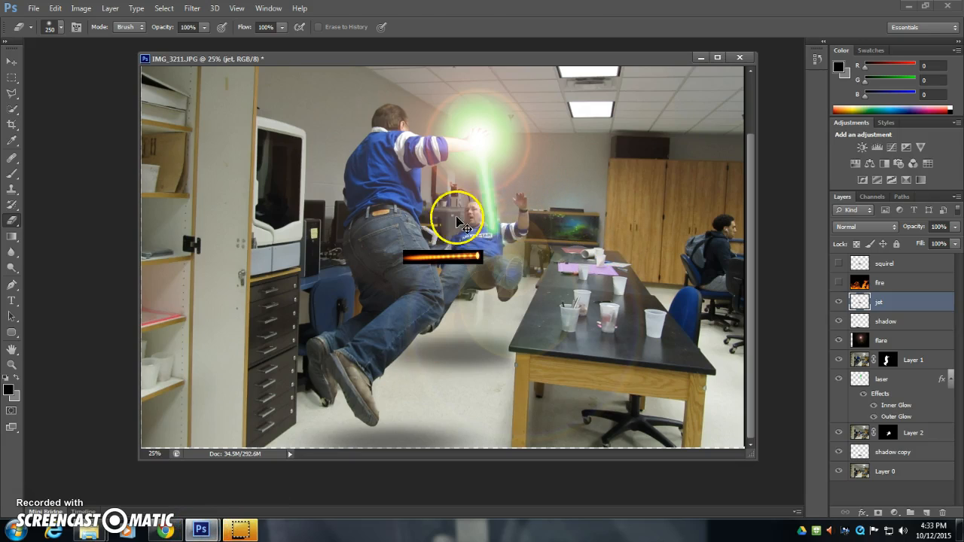
key("ctrl+t")
left_click_drag(473, 260, 330, 434)
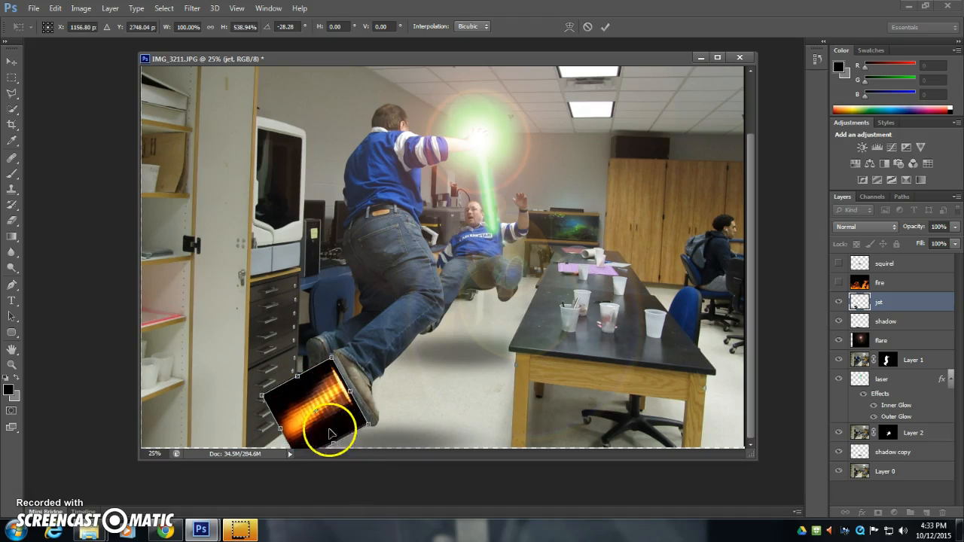
left_click_drag(261, 394, 90, 475)
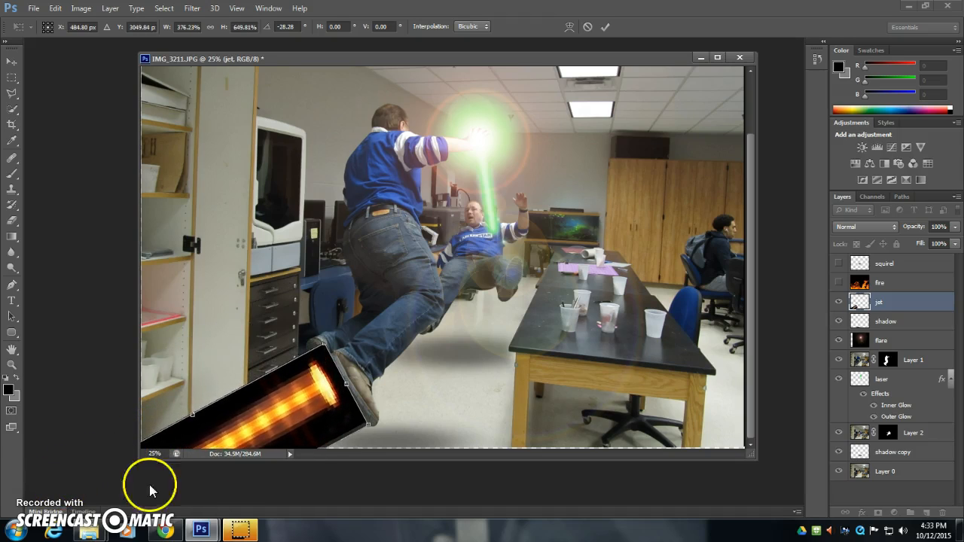
mouse_move(349, 421)
left_mouse_down()
mouse_move(349, 439)
mouse_move(362, 409)
mouse_move(445, 437)
mouse_move(611, 436)
mouse_move(555, 325)
mouse_move(229, 491)
mouse_move(334, 441)
mouse_move(351, 400)
mouse_move(366, 394)
mouse_move(358, 405)
left_mouse_up()
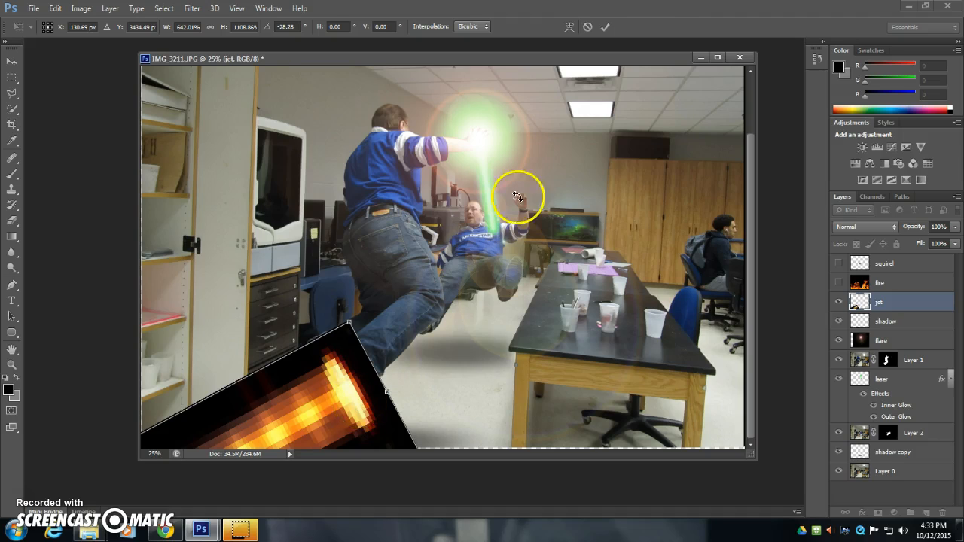
left_click(607, 27)
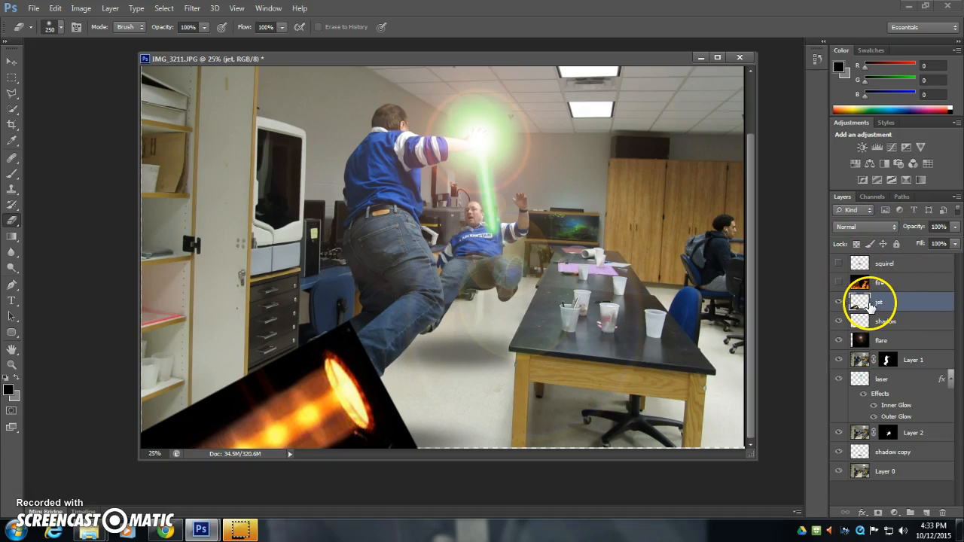
Set the jet layer's blend mode to Screen
left_click(867, 227)
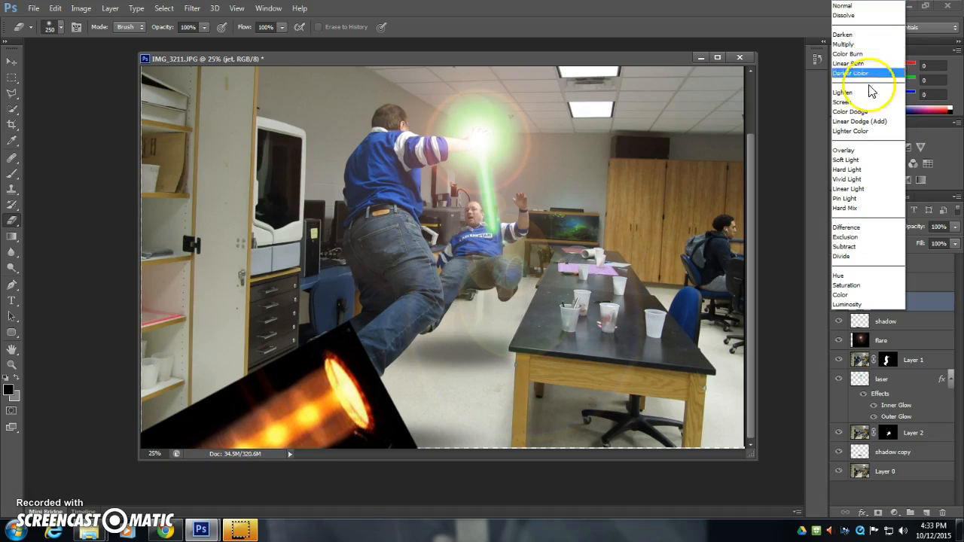
left_click(856, 105)
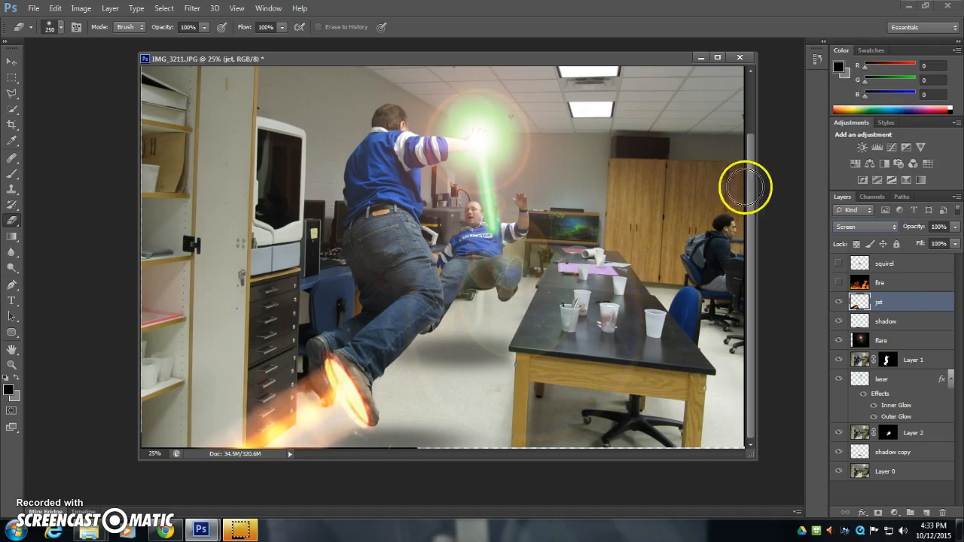
Scale the jet flame down to about 88% and align it with the sole of the front man's nearer shoe
mouse_move(374, 405)
left_mouse_down()
mouse_move(328, 411)
mouse_move(288, 388)
mouse_move(329, 409)
mouse_move(333, 422)
mouse_move(344, 395)
left_mouse_up()
left_click(11, 60)
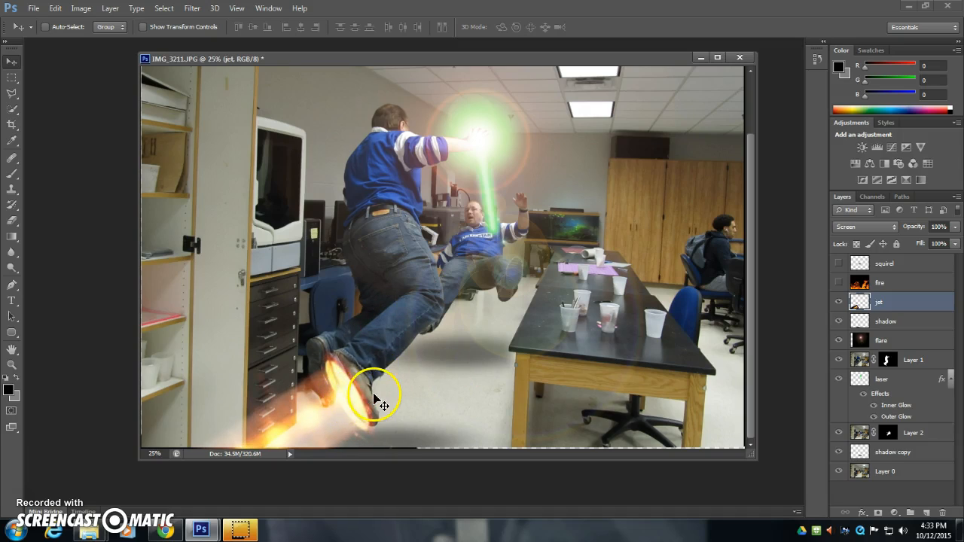
key("ctrl+t")
left_click_drag(424, 323, 362, 365)
left_click_drag(297, 425, 346, 385)
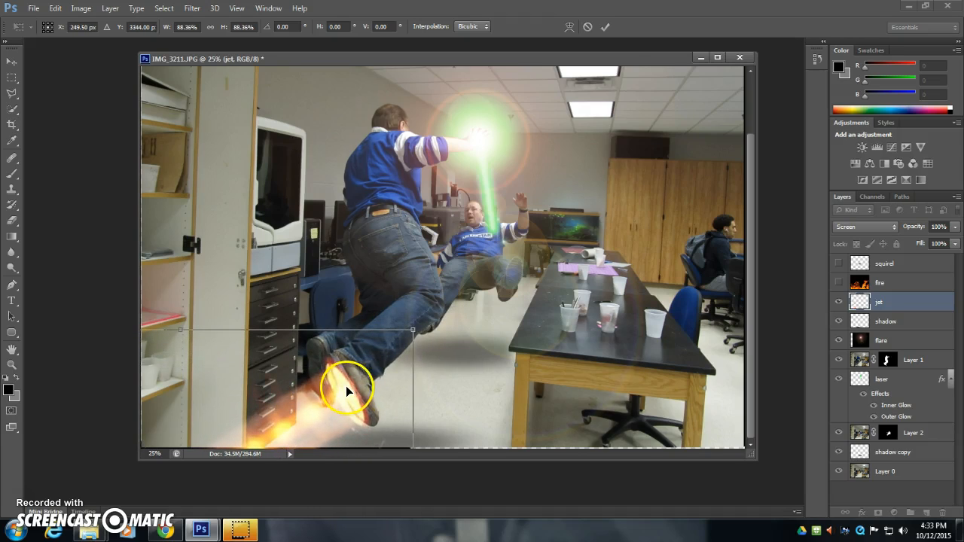
left_click(605, 28)
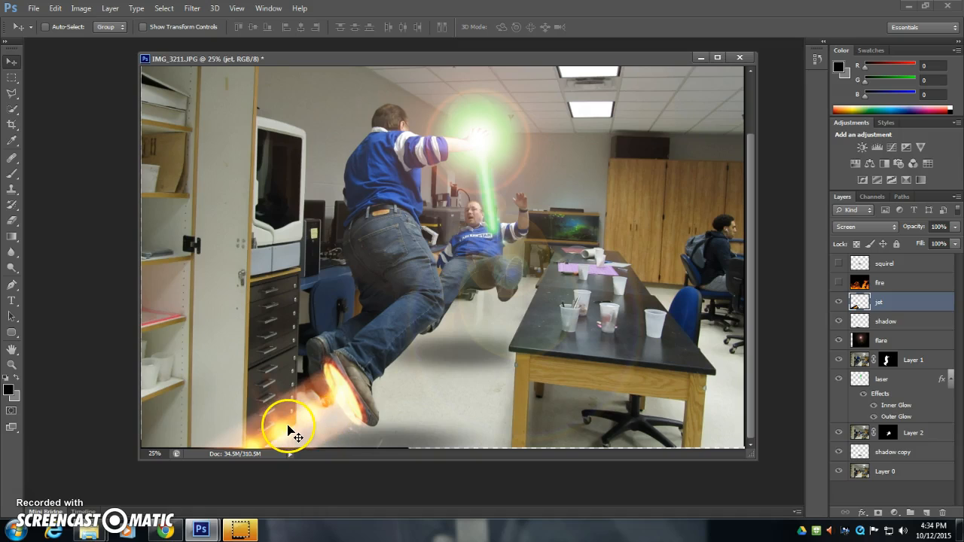
Duplicate the jet flame onto the front man's other shoe and rotate the copy about 13.8°
left_click_drag(294, 431, 318, 382)
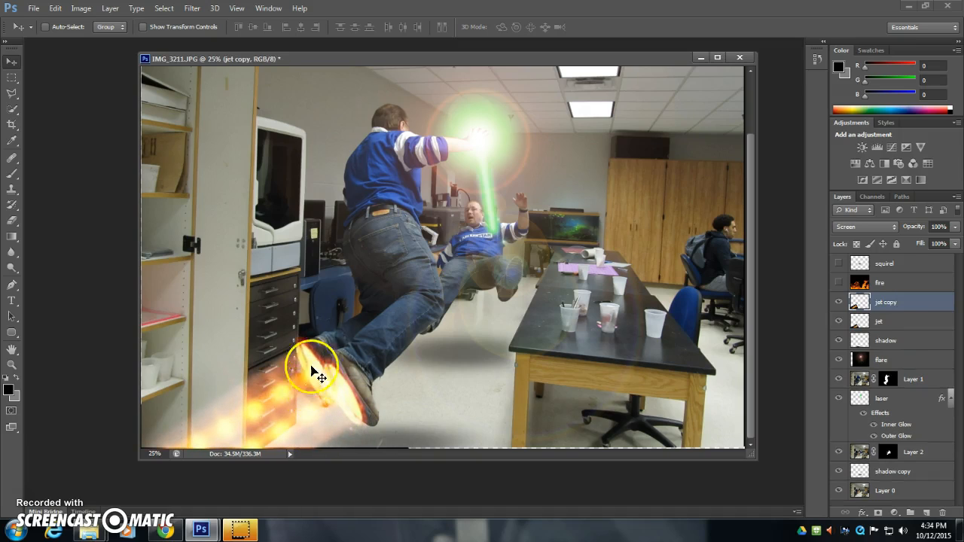
key("ctrl+t")
left_click_drag(332, 270, 397, 302)
left_click_drag(335, 424, 317, 389)
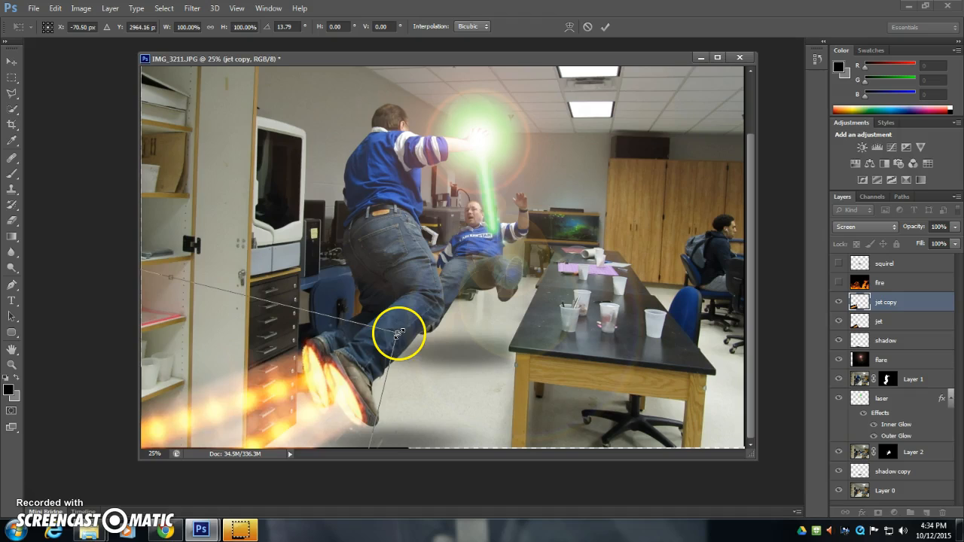
Scale the jet copy to about 96%, fit it to the shoe sole and place its layer below the jet layer
left_click_drag(399, 333, 377, 333)
left_click_drag(311, 399, 328, 388)
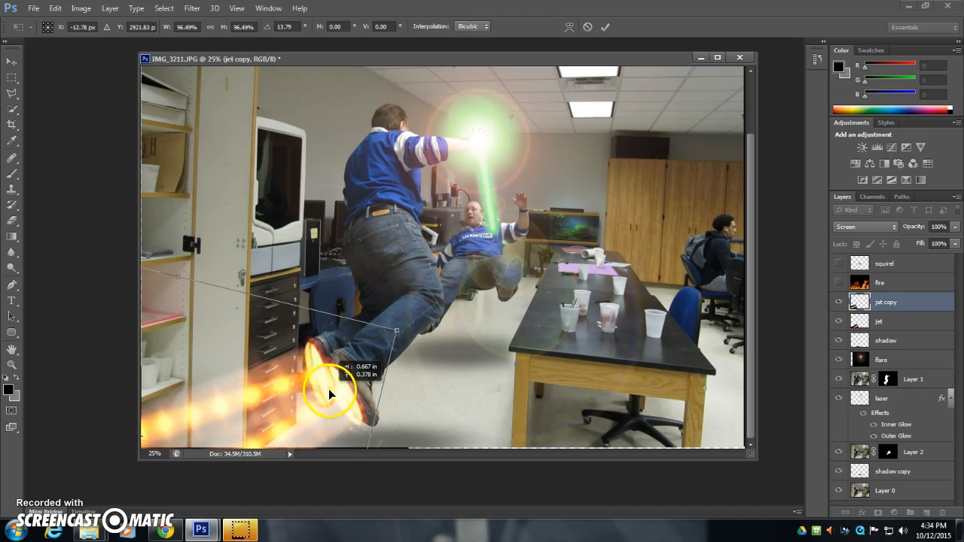
left_click(605, 27)
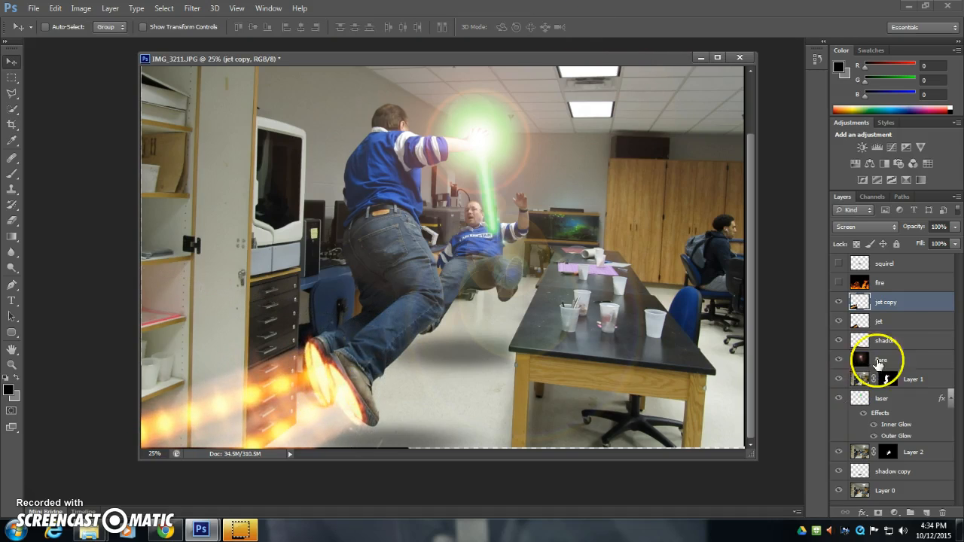
left_click_drag(862, 302, 862, 332)
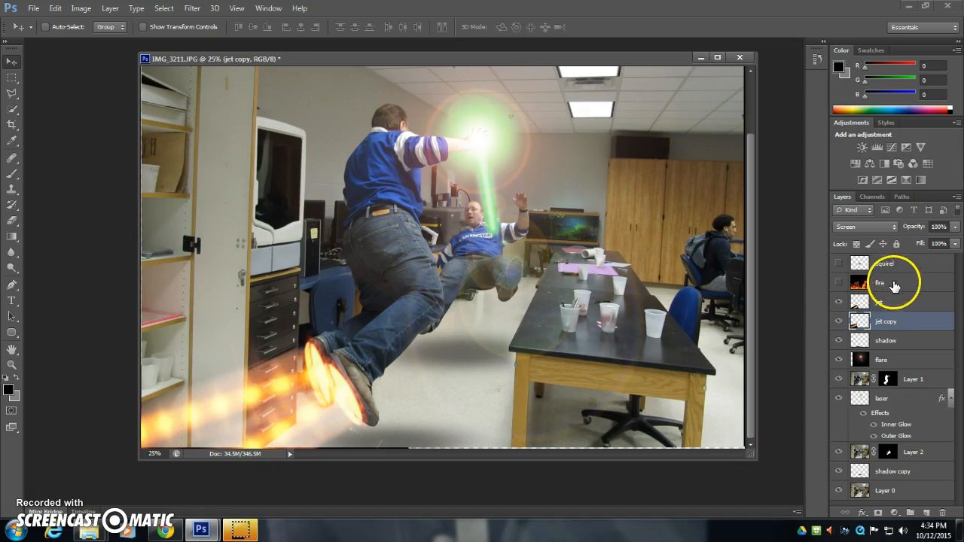
Select the fire layer for work around the man hit by the laser
left_click(861, 281)
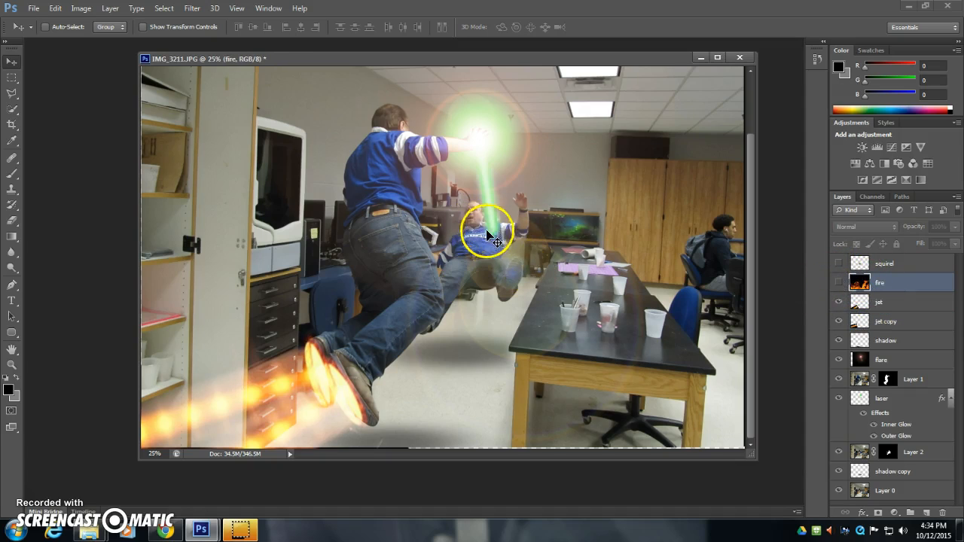
scroll(499, 241, "up", 3)
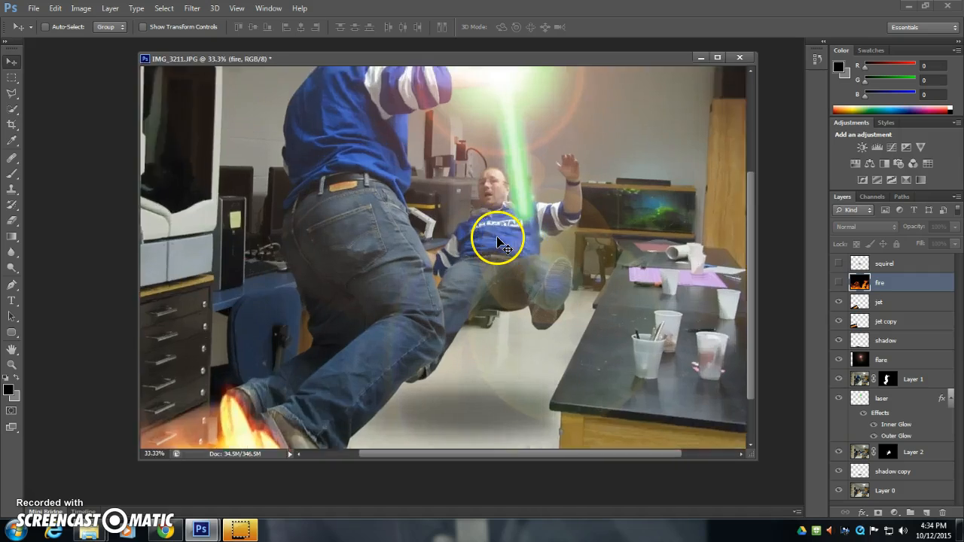
left_click_drag(574, 218, 389, 366)
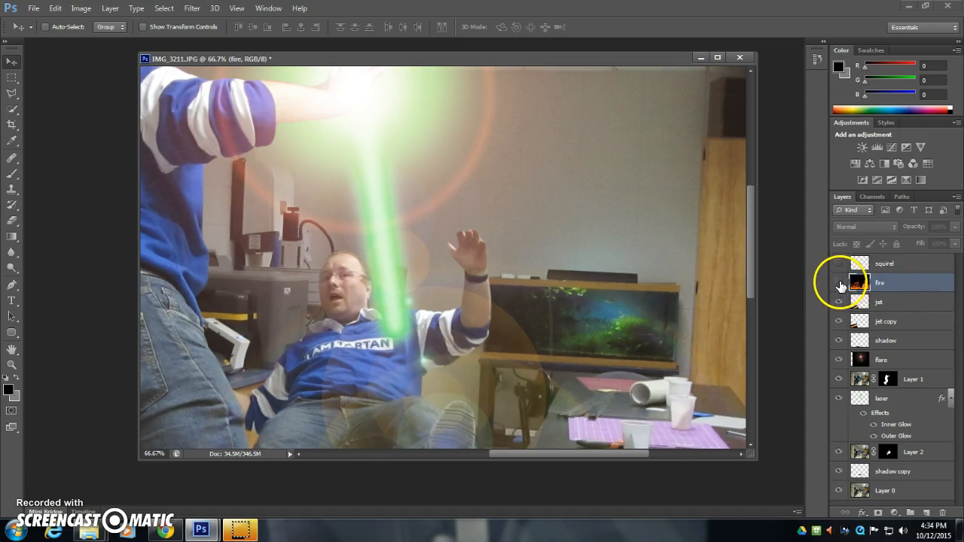
Switch to the browser and examine the fire image results and the source photo of flames on a black background
key("alt+Tab")
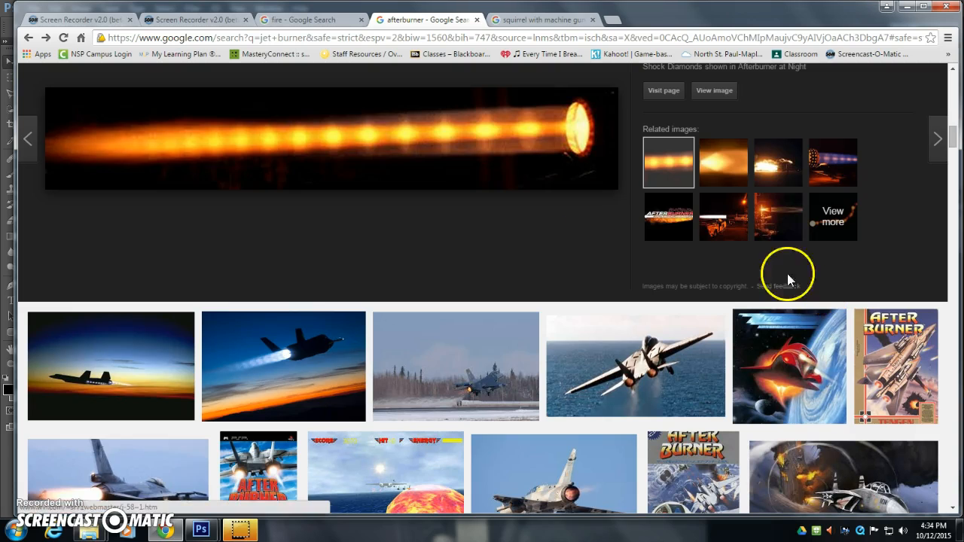
left_click(314, 21)
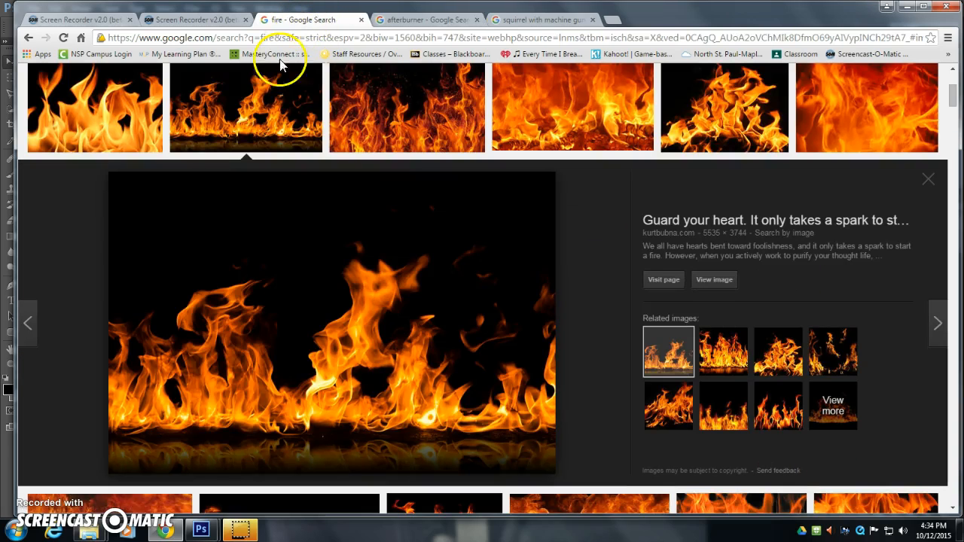
scroll(280, 113, "up", 3)
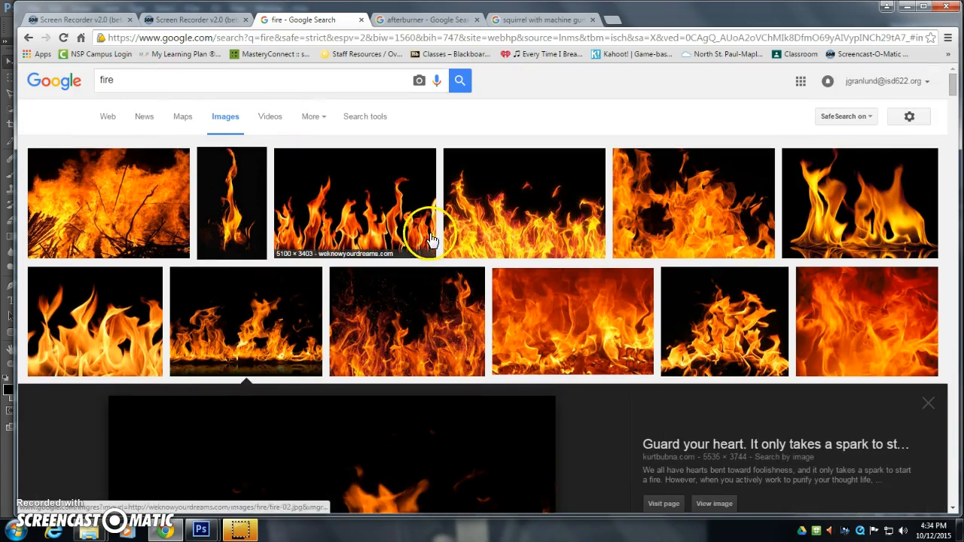
scroll(302, 168, "down", 2)
scroll(399, 389, "down", 2)
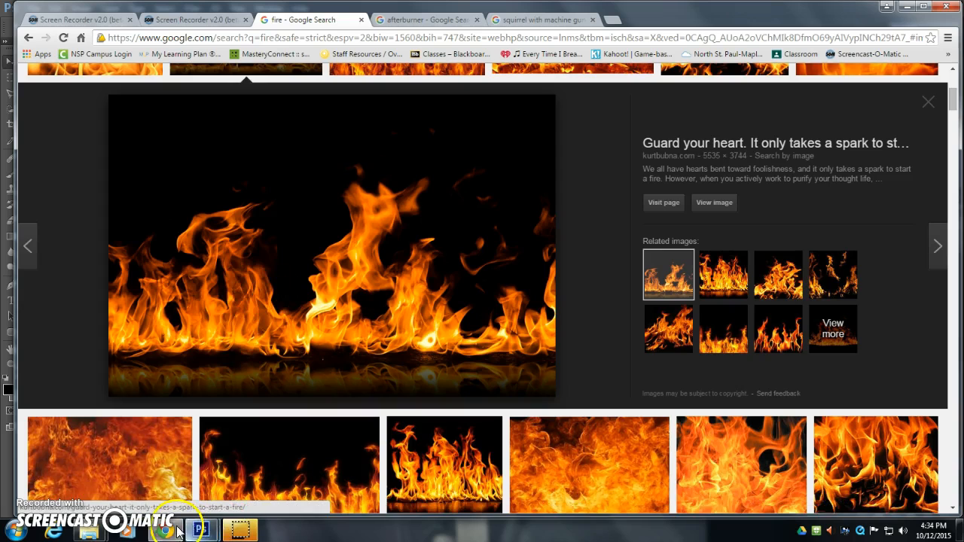
Return to the IMG_3211.JPG document in Photoshop and make the fire layer visible
mouse_move(175, 525)
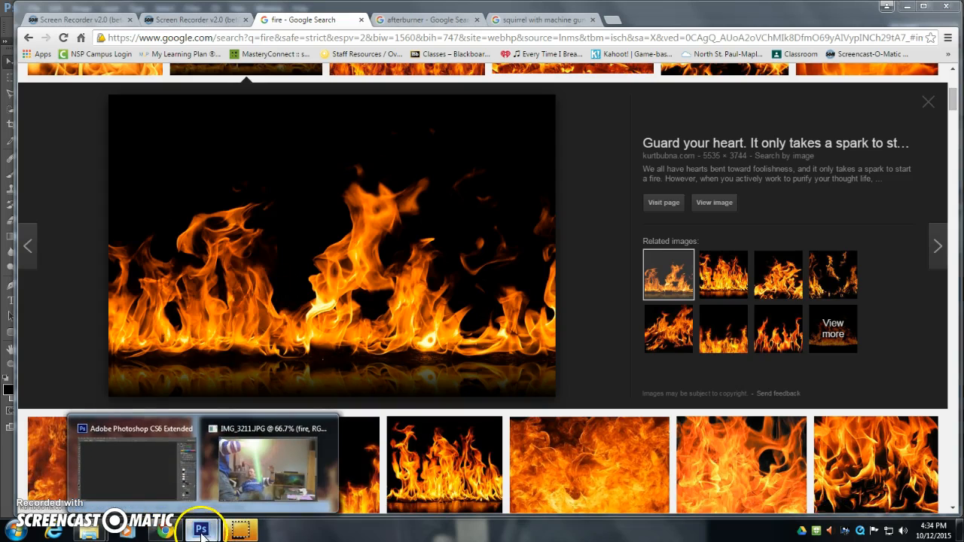
left_click(269, 446)
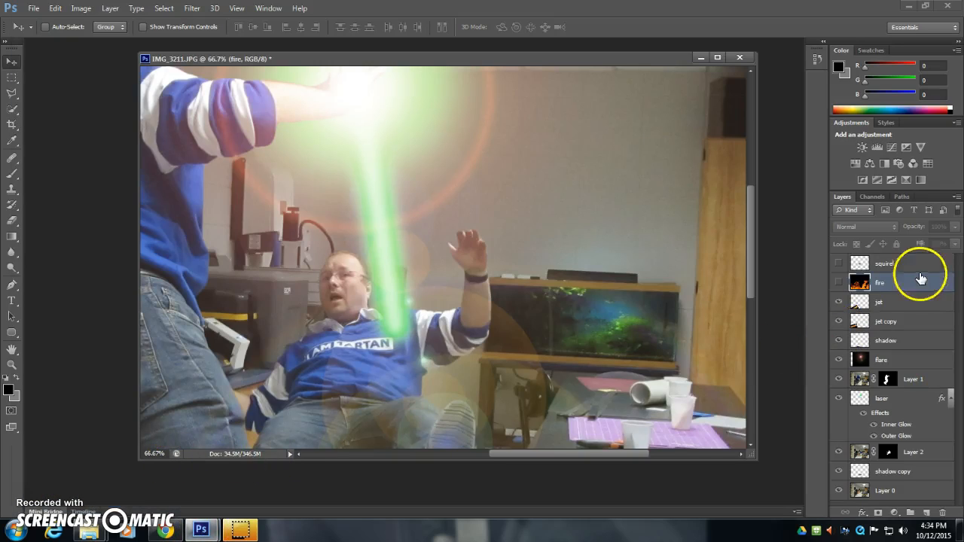
left_click(839, 282)
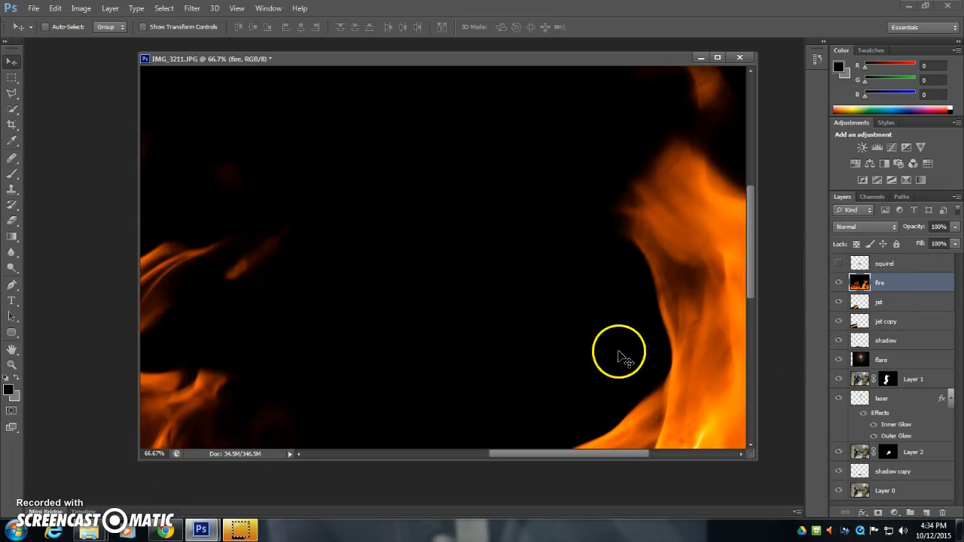
Scale the fire layer to about 49% without rotation and position it over the middle of the photo, covering the two men
key("ctrl+minus")
key("ctrl+minus")
key("ctrl+minus")
key("ctrl+minus")
key("ctrl+minus")
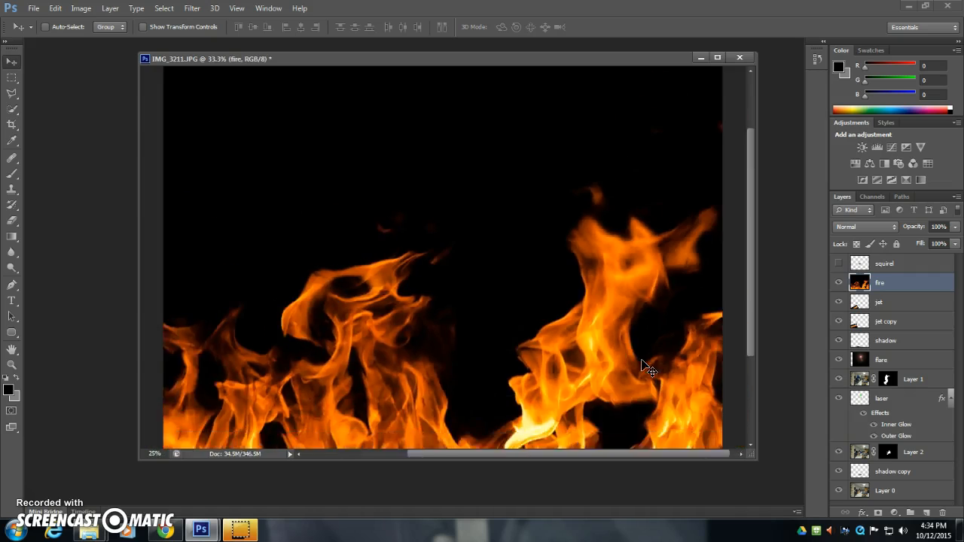
key("ctrl+t")
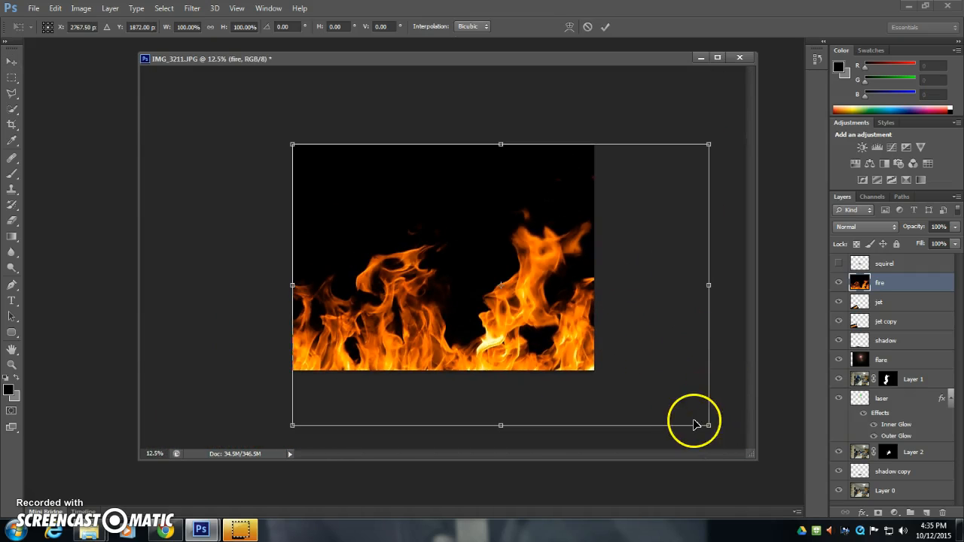
left_click_drag(707, 424, 495, 281)
mouse_move(504, 136)
left_mouse_down()
mouse_move(564, 233)
mouse_move(500, 133)
left_mouse_up()
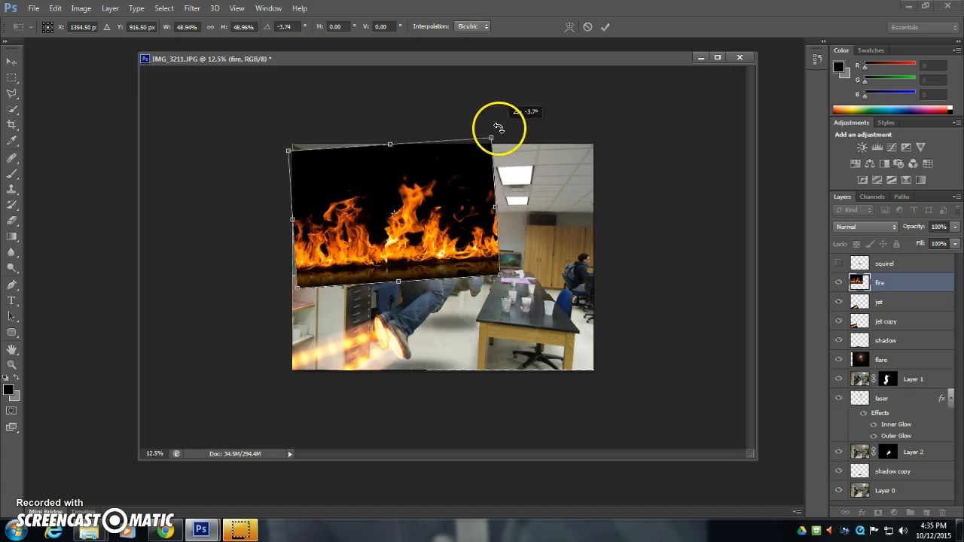
left_click_drag(490, 256, 513, 249)
left_click(605, 28)
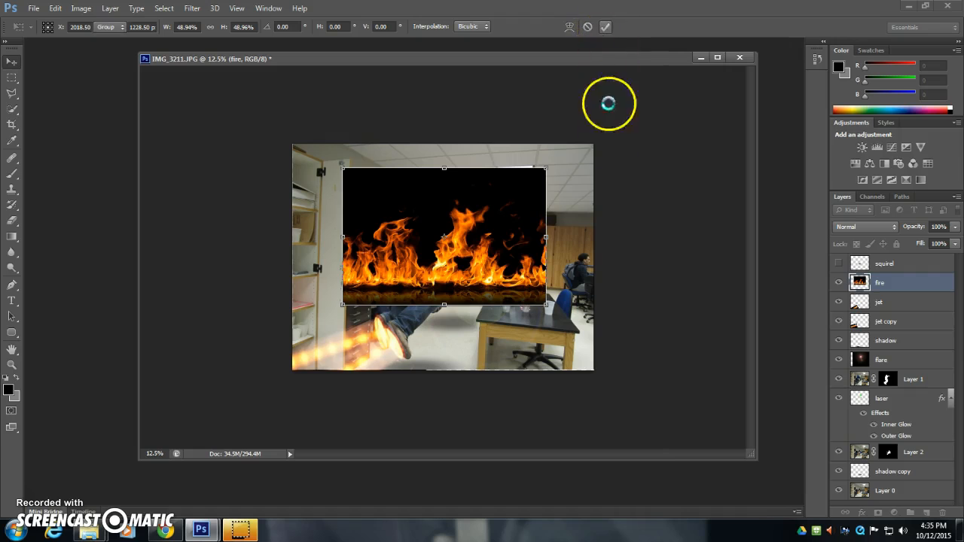
Try the Screen blend mode on the fire layer, shift the layer slightly down, and return it to Normal
key("ctrl+plus")
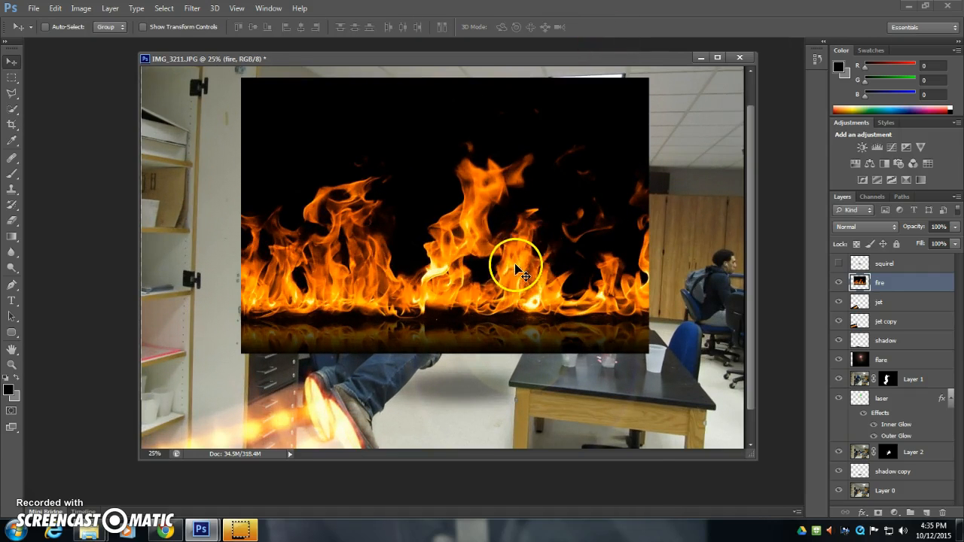
left_click(871, 226)
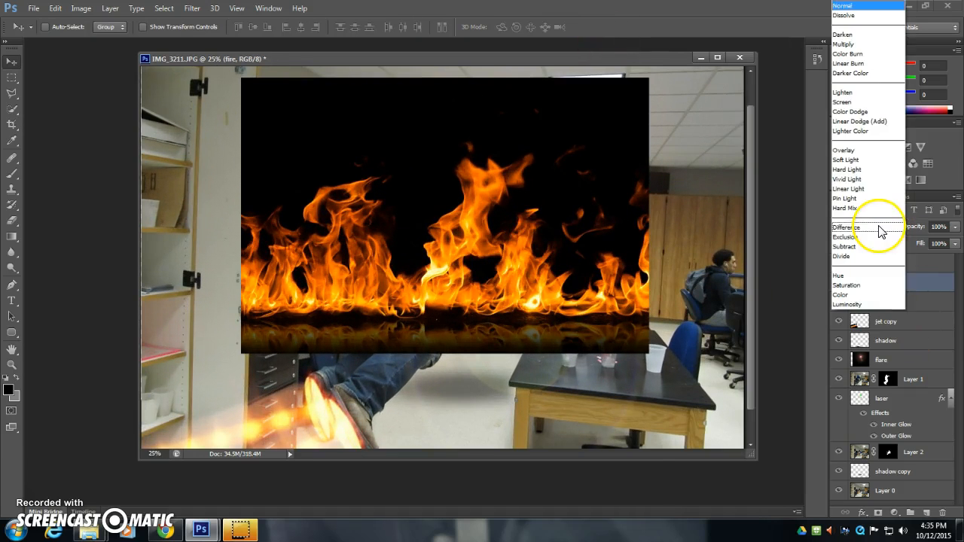
left_click(864, 101)
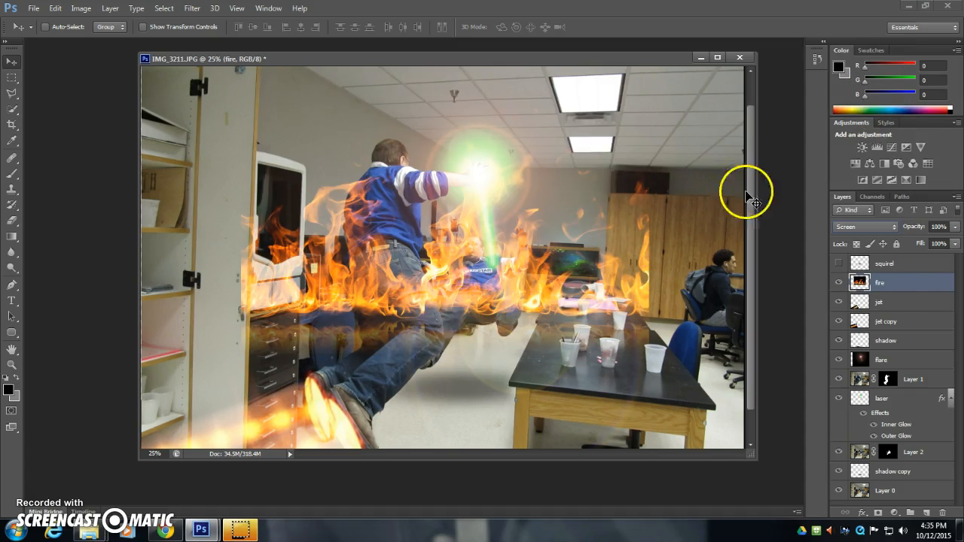
mouse_move(527, 297)
left_mouse_down()
mouse_move(492, 267)
mouse_move(513, 248)
mouse_move(531, 248)
mouse_move(519, 314)
left_mouse_up()
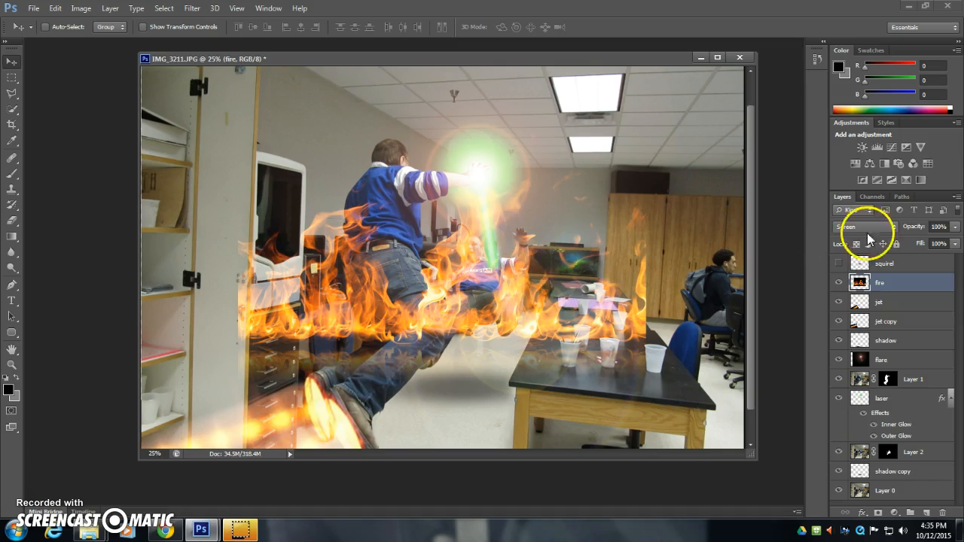
left_click(872, 227)
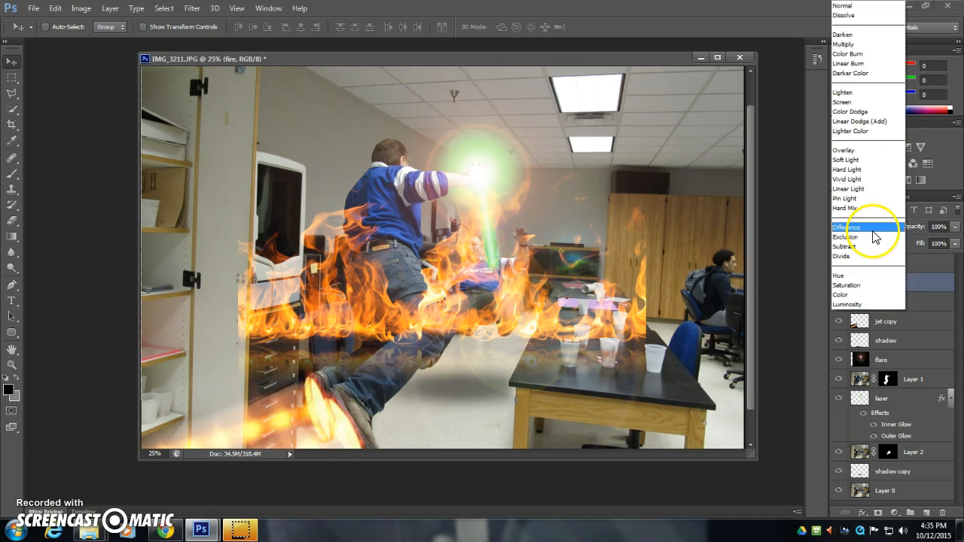
left_click(850, 6)
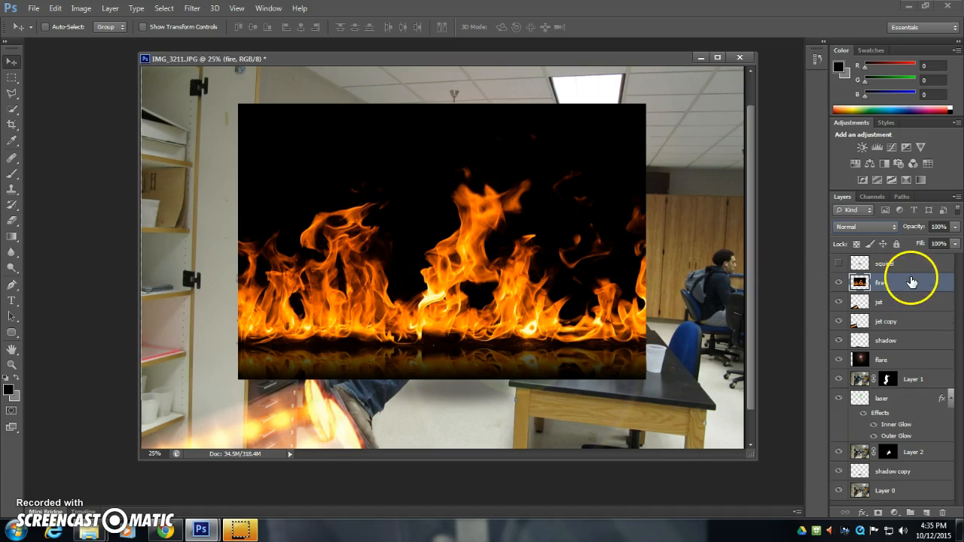
Load the Red channel's brightness as a selection of the flames and return to the layers
left_click(872, 198)
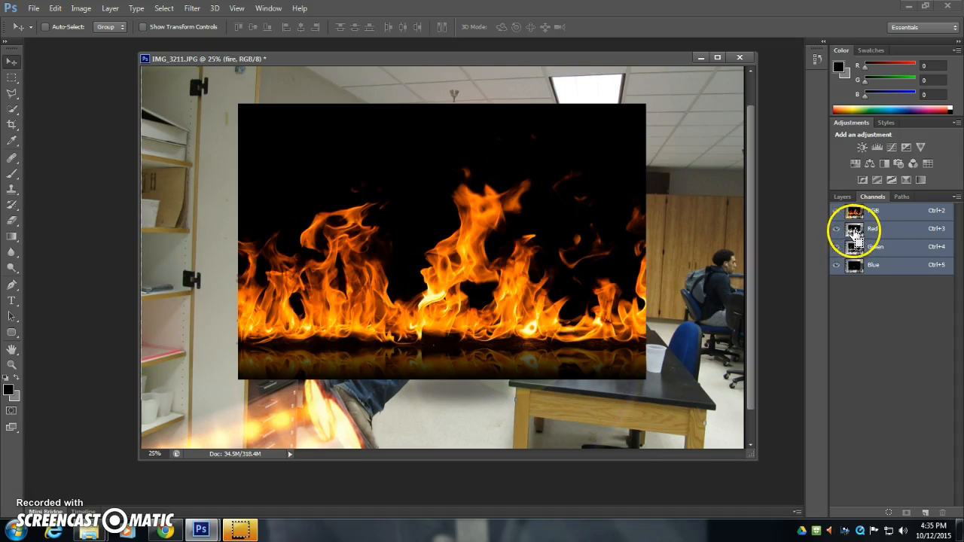
left_click(856, 232, "ctrl")
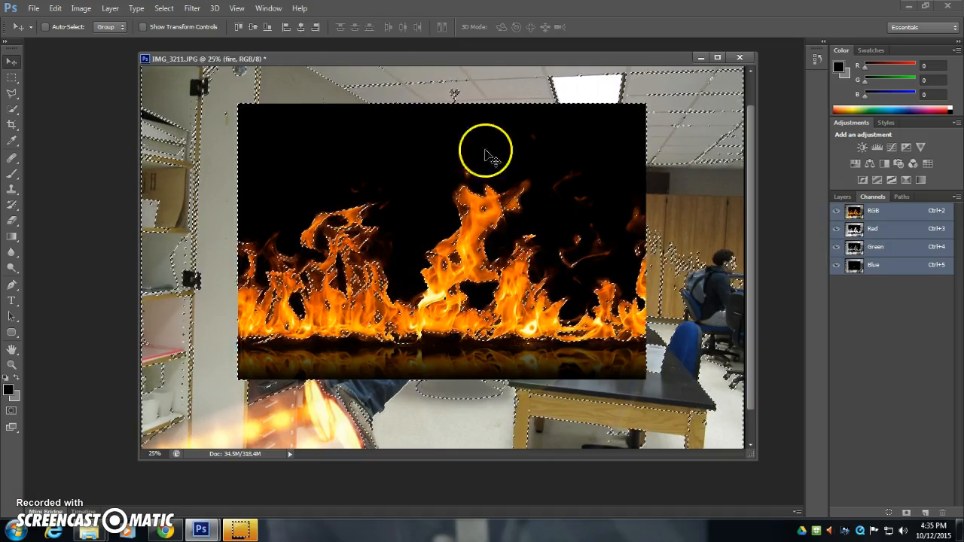
left_click(843, 197)
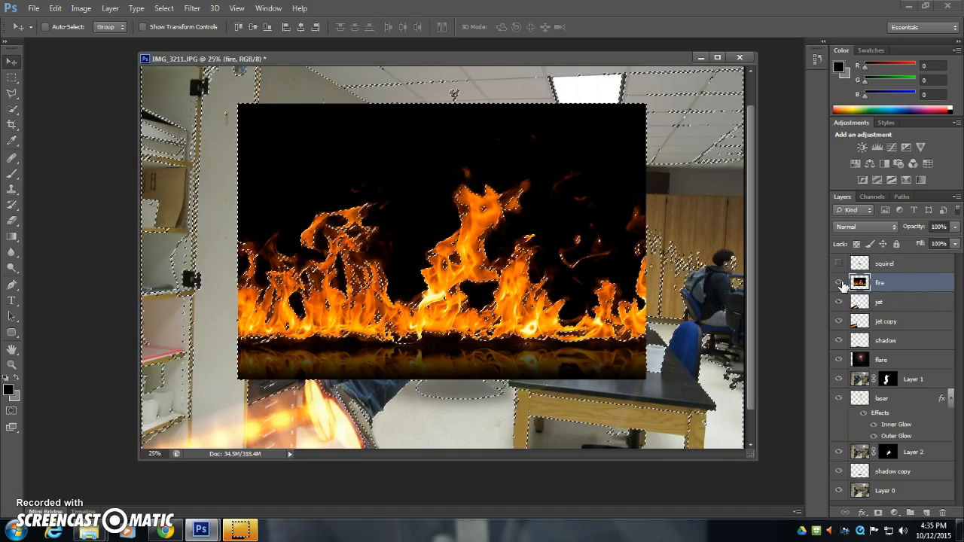
Copy the selected flames to a new layer, hide the original fire layer, and shift the copied flames slightly
key("ctrl+j")
left_click(838, 302)
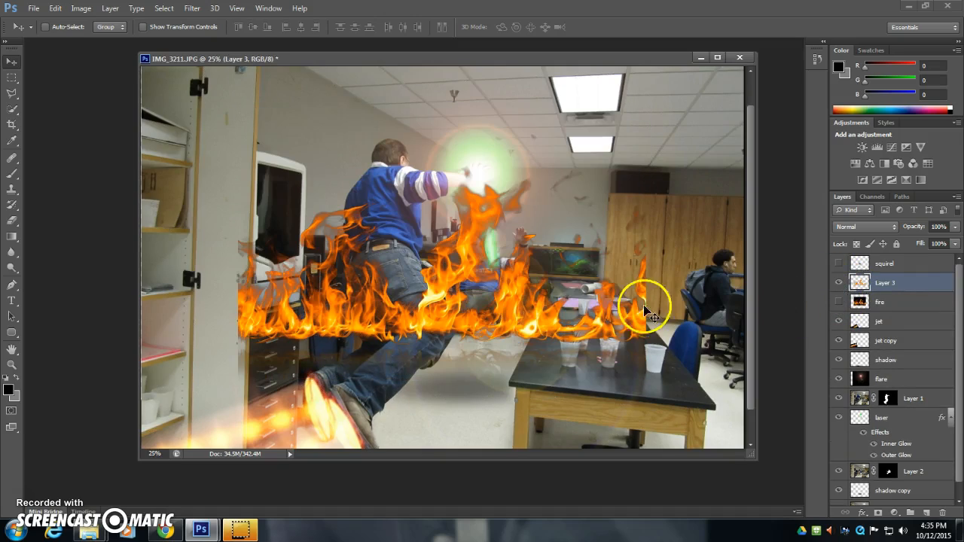
mouse_move(495, 312)
left_mouse_down()
mouse_move(471, 275)
mouse_move(506, 289)
mouse_move(466, 296)
mouse_move(478, 262)
mouse_move(523, 239)
mouse_move(432, 266)
mouse_move(461, 277)
mouse_move(497, 253)
mouse_move(478, 302)
mouse_move(486, 306)
left_mouse_up()
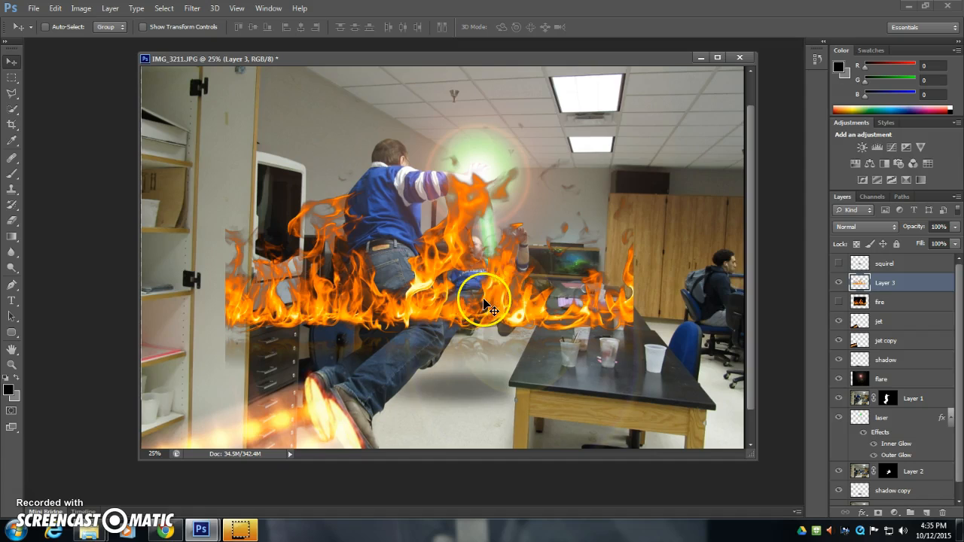
Show the fire layer beneath the copied flames, try the Soft Light and Linear Dodge (Add) blend modes, and hide it again
left_click(834, 301)
left_click(838, 302)
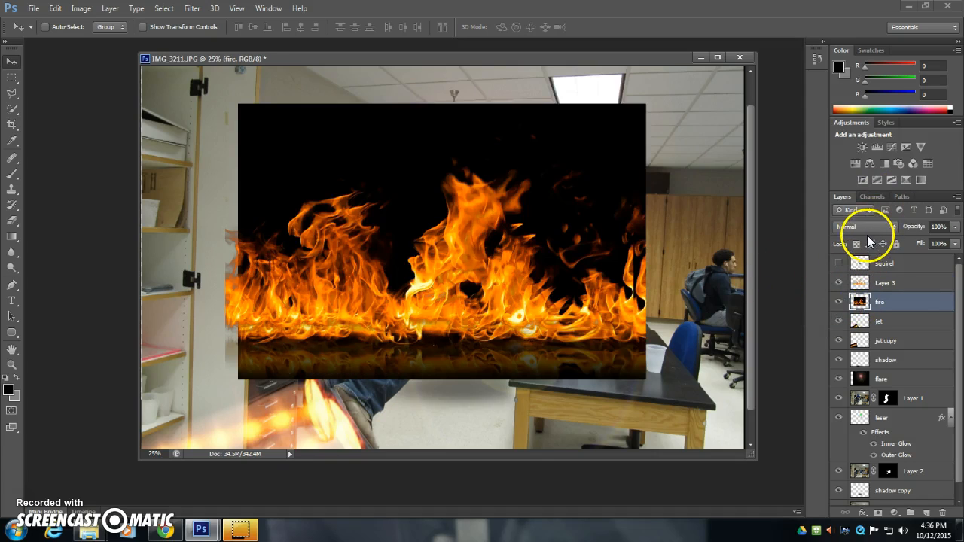
left_click(866, 227)
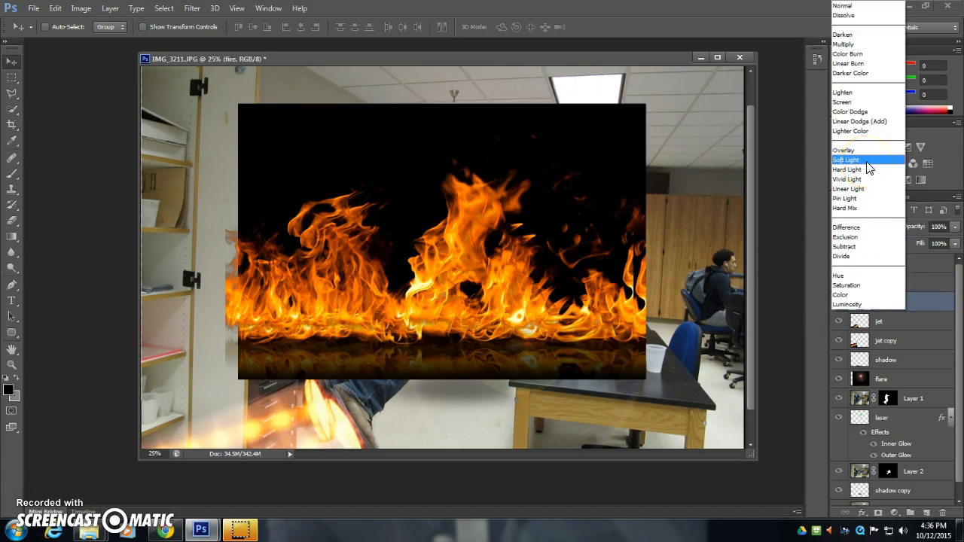
left_click(868, 162)
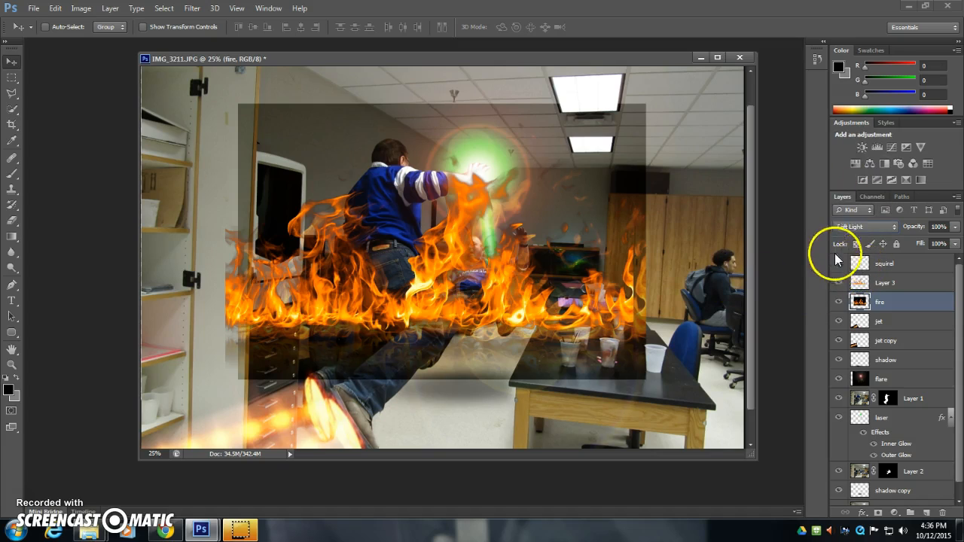
left_click(866, 227)
left_click(859, 123)
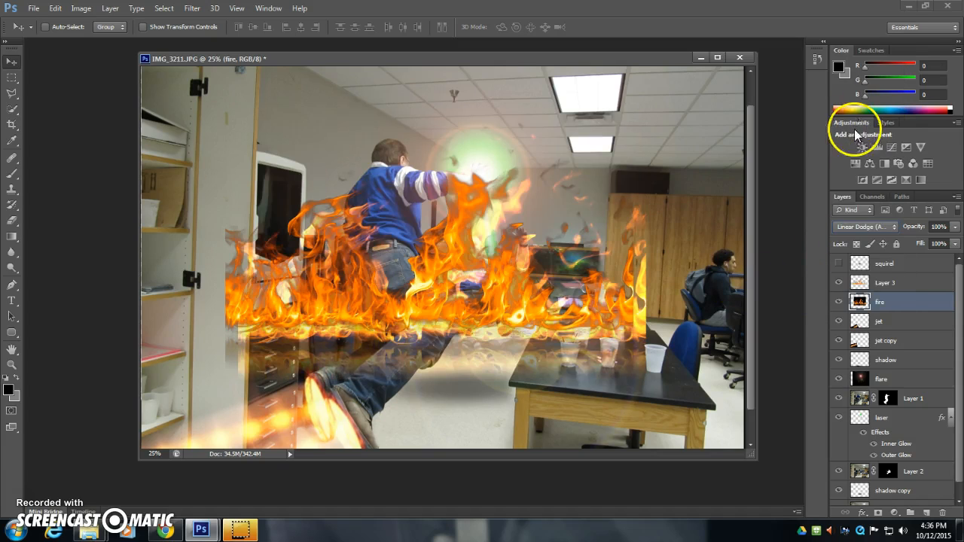
mouse_move(567, 349)
left_mouse_down()
mouse_move(538, 230)
mouse_move(490, 290)
mouse_move(535, 318)
mouse_move(517, 331)
mouse_move(636, 364)
left_mouse_up()
left_click(838, 301)
Erase both outer ends of the flames on Layer 3 with a soft 453 px eraser
left_click(852, 283)
key("e")
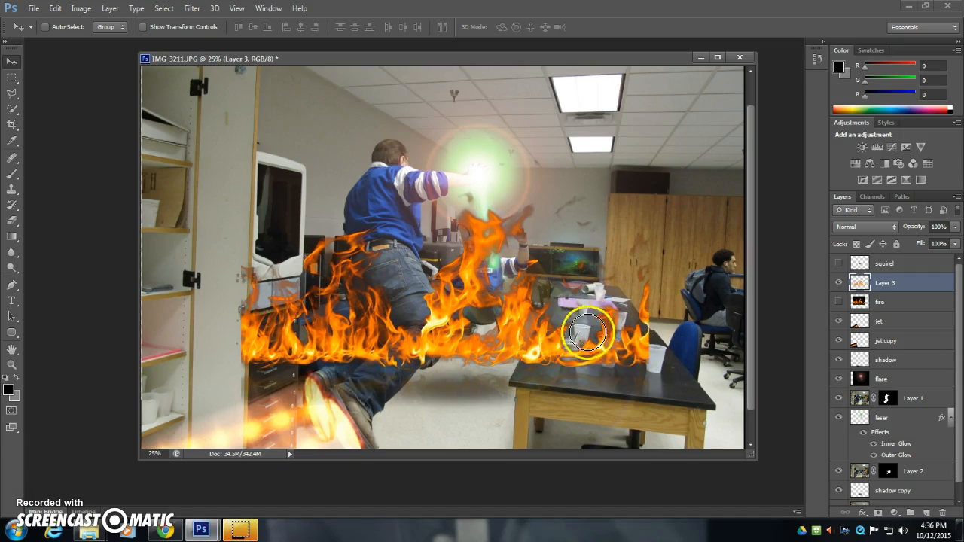
left_click(50, 28)
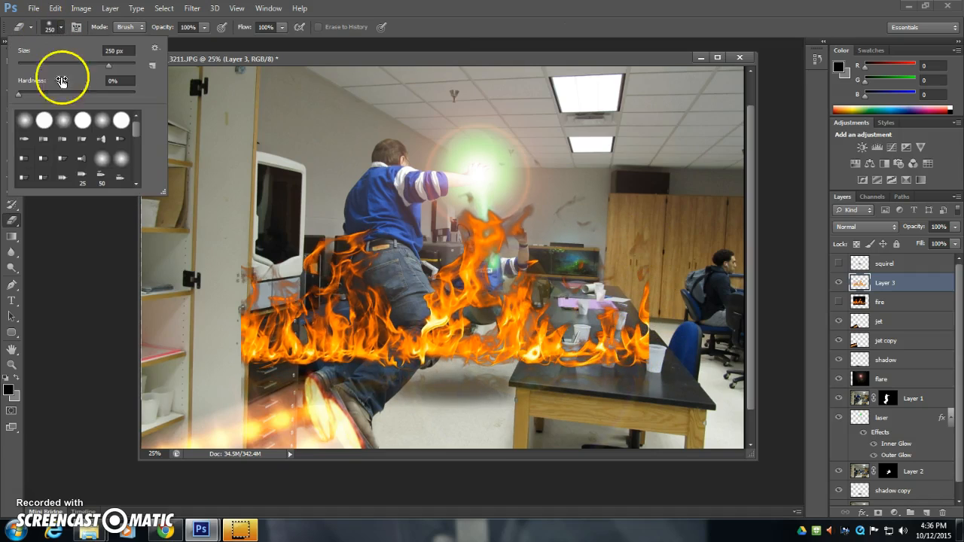
left_click_drag(109, 66, 118, 66)
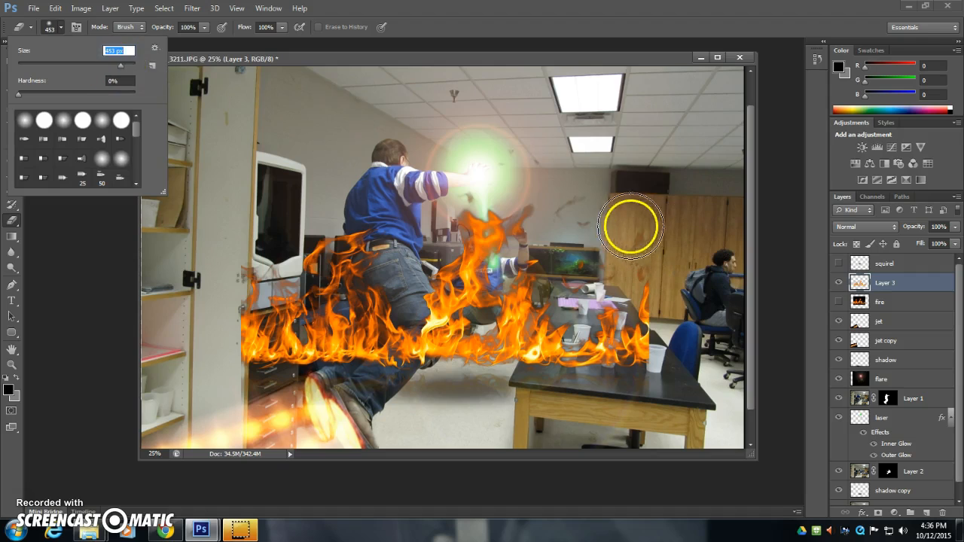
left_click_drag(631, 324, 638, 276)
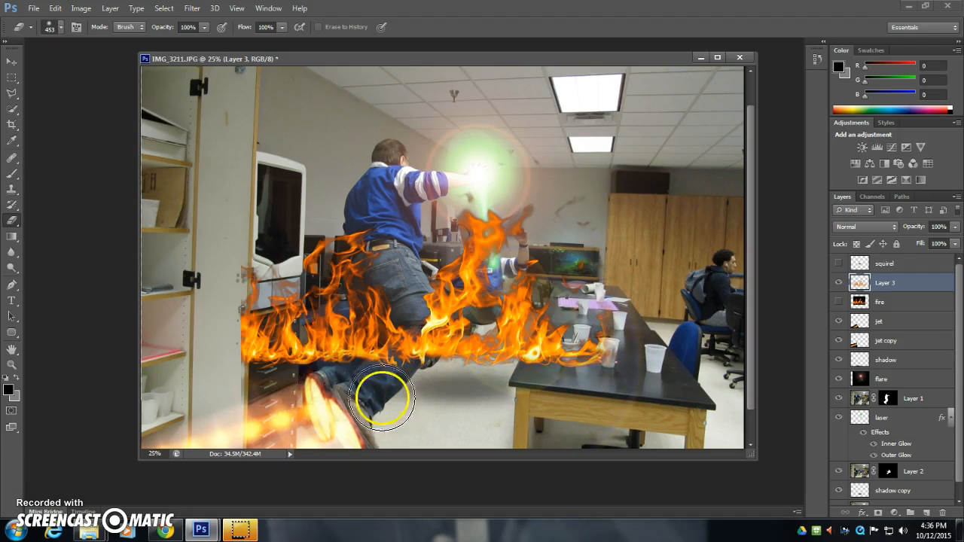
left_click_drag(232, 275, 230, 454)
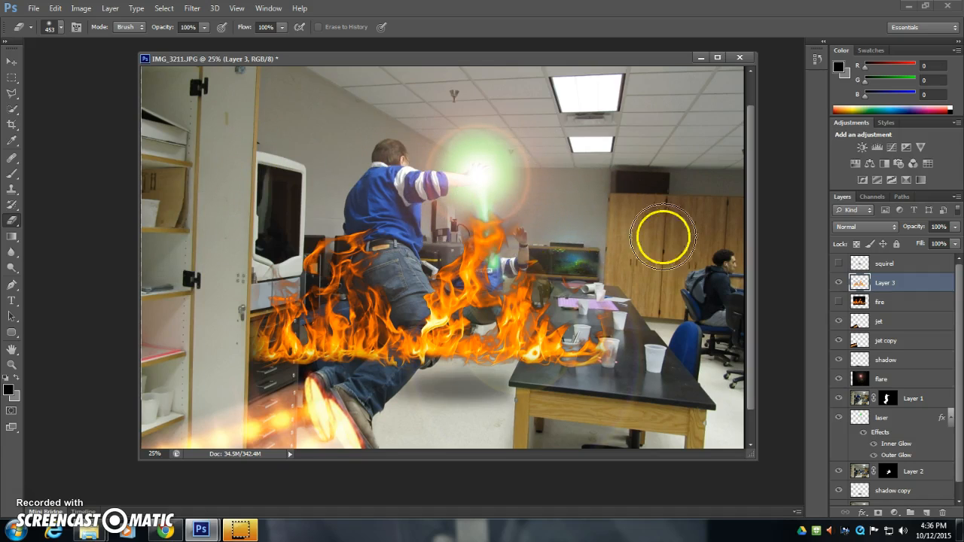
Reposition the trimmed flames on Layer 3 around the two men
left_click(12, 61)
left_click_drag(402, 340, 439, 271)
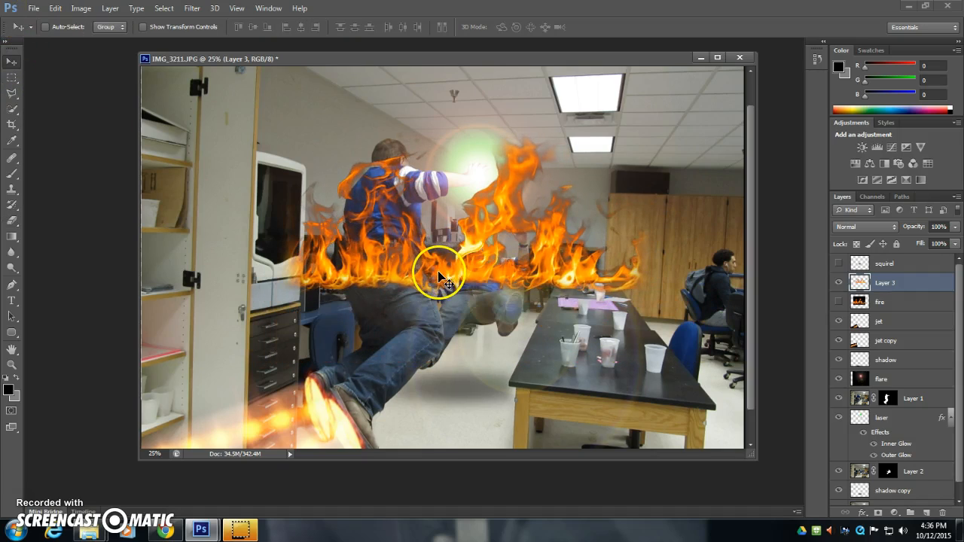
key("ctrl+plus")
key("ctrl+plus")
left_click_drag(573, 285, 477, 297)
Scale the Layer 3 flames proportionally to about 32% and place them over the chest of the man hit by the laser
key("ctrl+t")
left_click_drag(294, 246, 385, 323)
left_click_drag(243, 198, 369, 348)
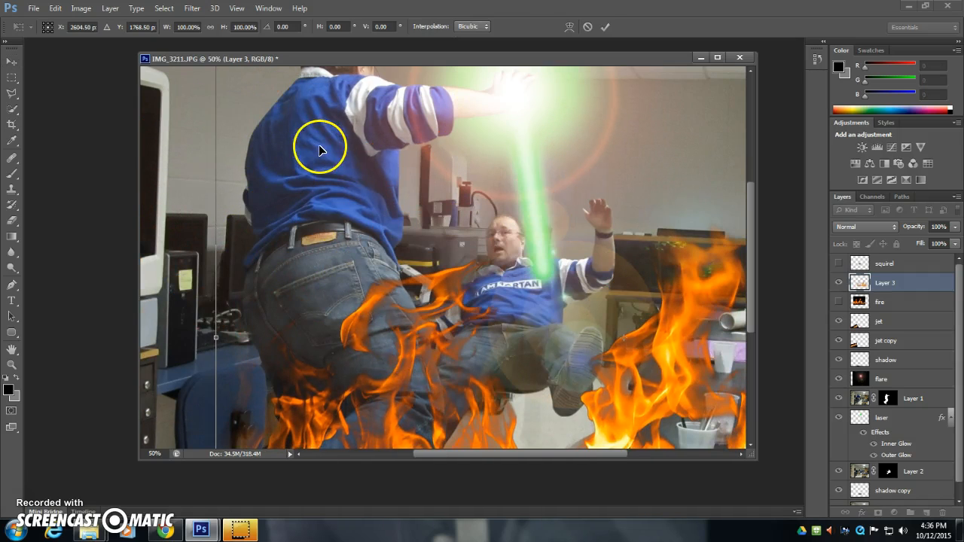
key("ctrl+minus")
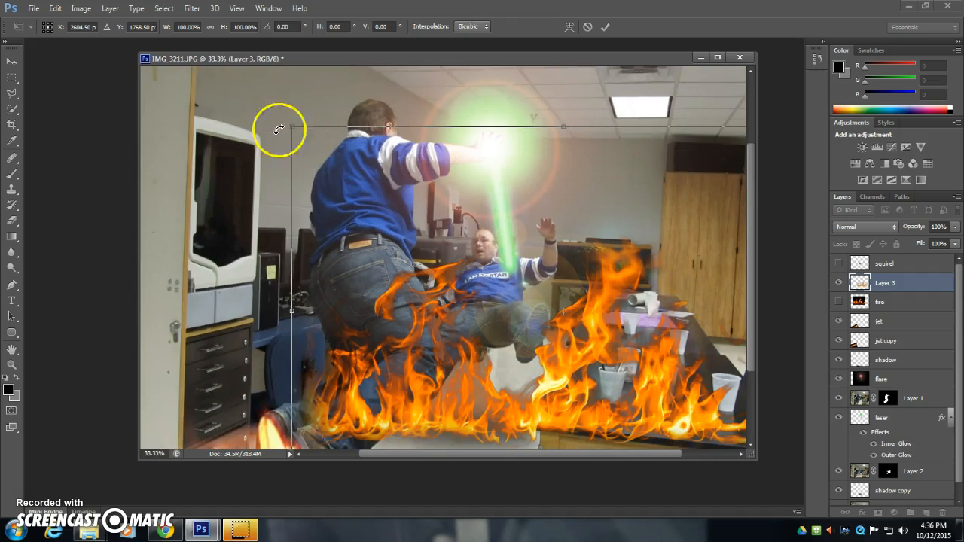
left_click_drag(293, 126, 430, 228)
left_click_drag(581, 351, 521, 261)
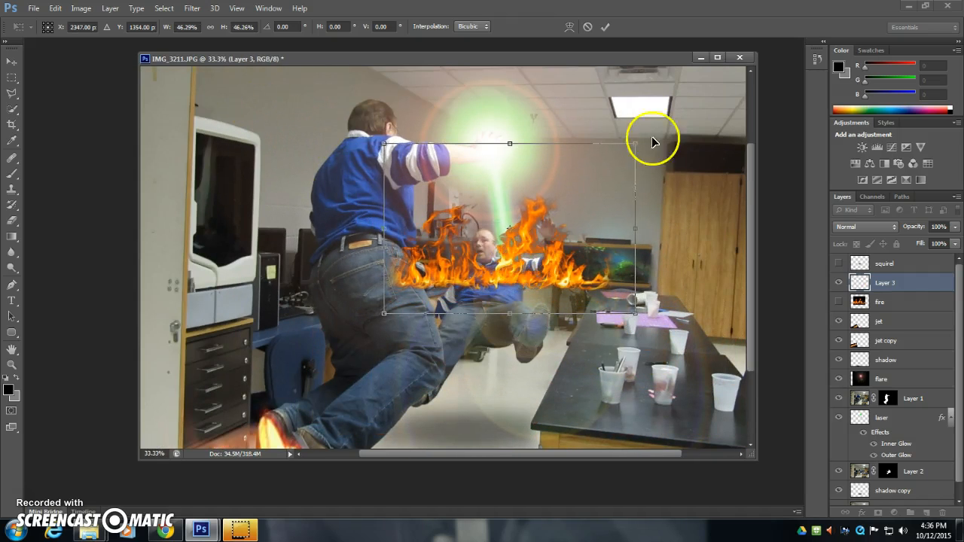
left_click_drag(635, 145, 570, 208)
left_click_drag(478, 280, 517, 263)
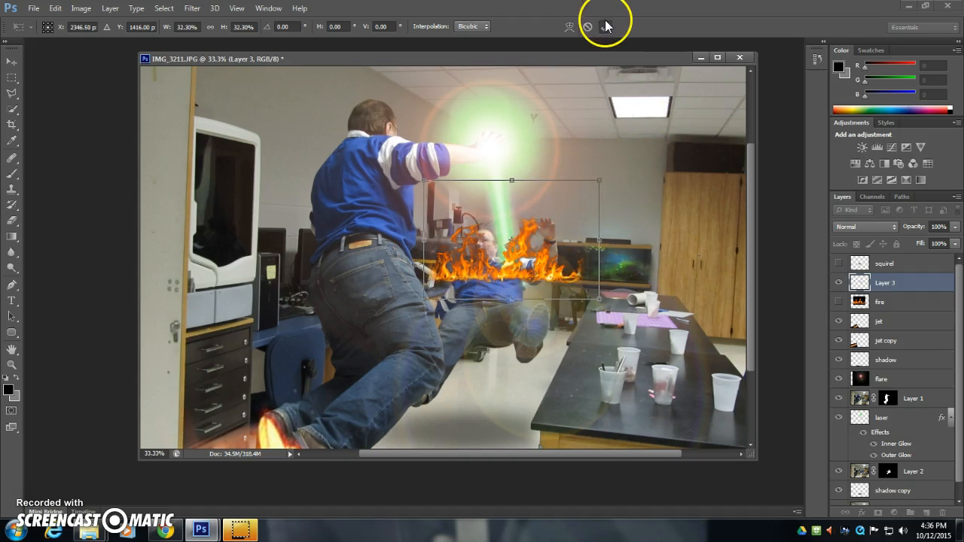
left_click(605, 26)
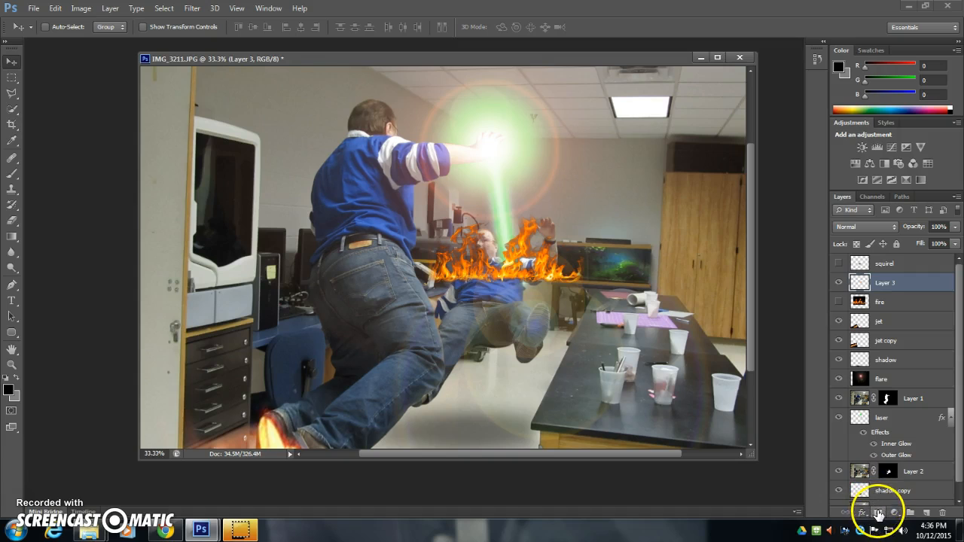
Add a layer mask to Layer 3 and paint it black with a 250 px brush, leaving only one small flame near the laser's end
left_click(878, 513)
key("b")
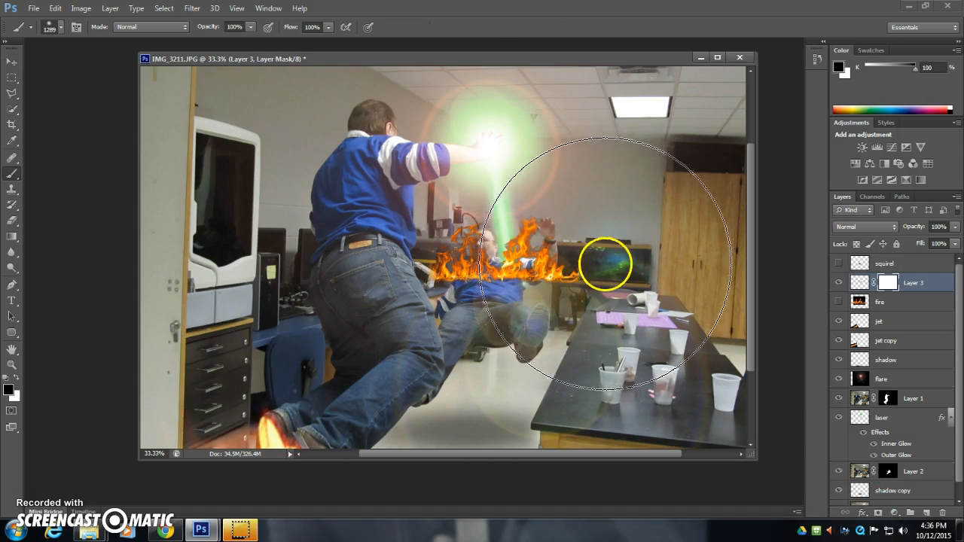
key("[")
key("[")
key("[")
key("[")
key("[")
key("[")
key("[")
key("[")
key("[")
key("[")
mouse_move(577, 266)
left_mouse_down()
mouse_move(546, 232)
mouse_move(561, 226)
mouse_move(525, 312)
mouse_move(526, 297)
mouse_move(462, 314)
mouse_move(454, 230)
mouse_move(462, 257)
mouse_move(445, 296)
mouse_move(451, 275)
mouse_move(436, 279)
mouse_move(483, 312)
mouse_move(437, 319)
left_mouse_up()
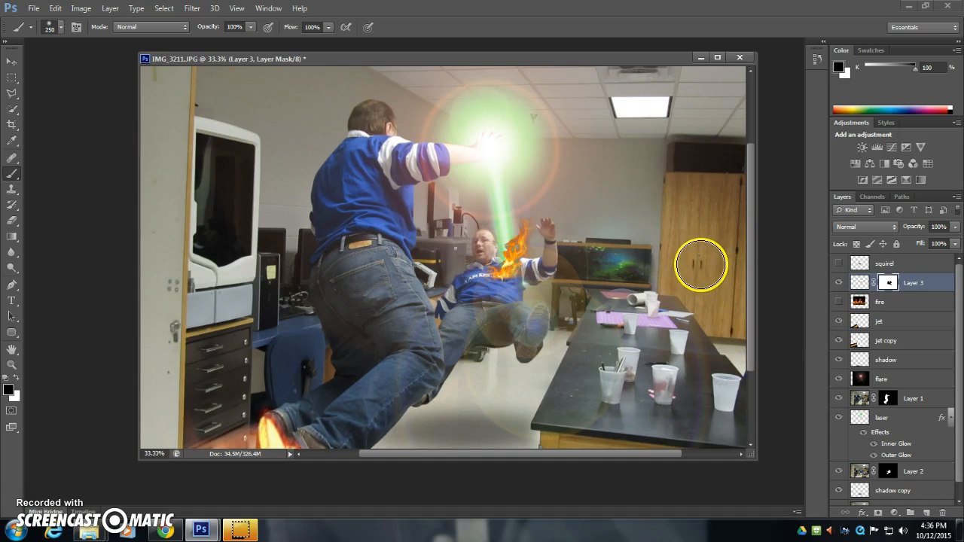
Move the small flame to where the laser strikes the man's chest and touch up its mask with the brush
key("v")
left_click_drag(509, 277, 514, 277)
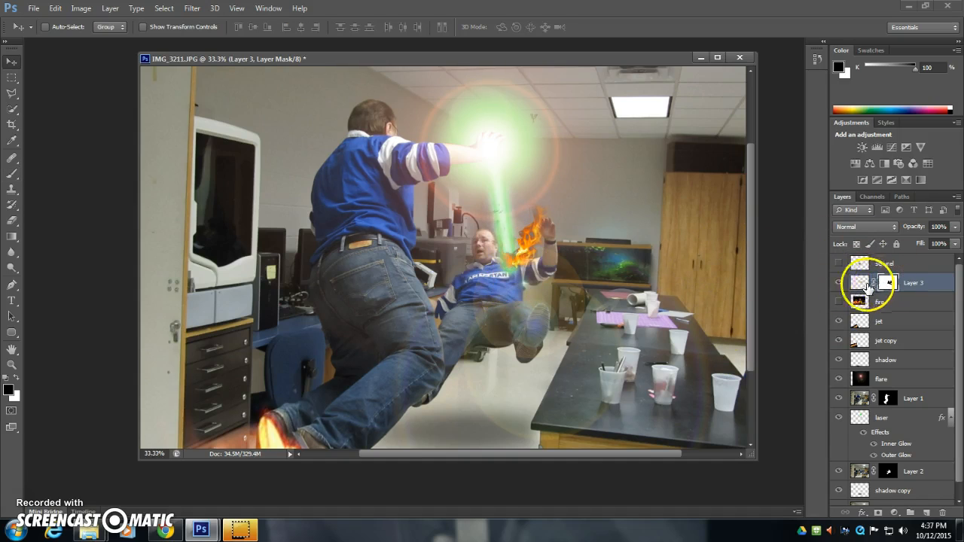
key("b")
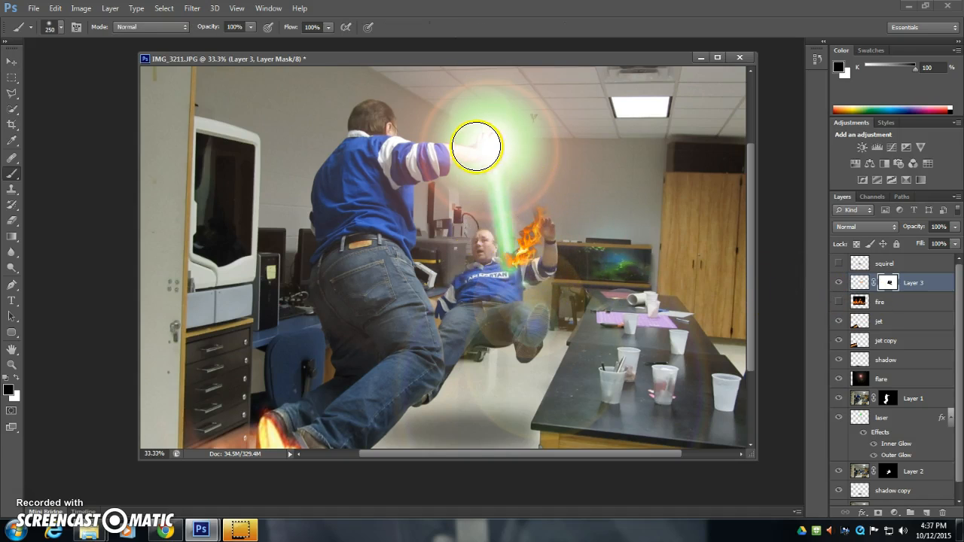
left_click_drag(501, 256, 538, 241)
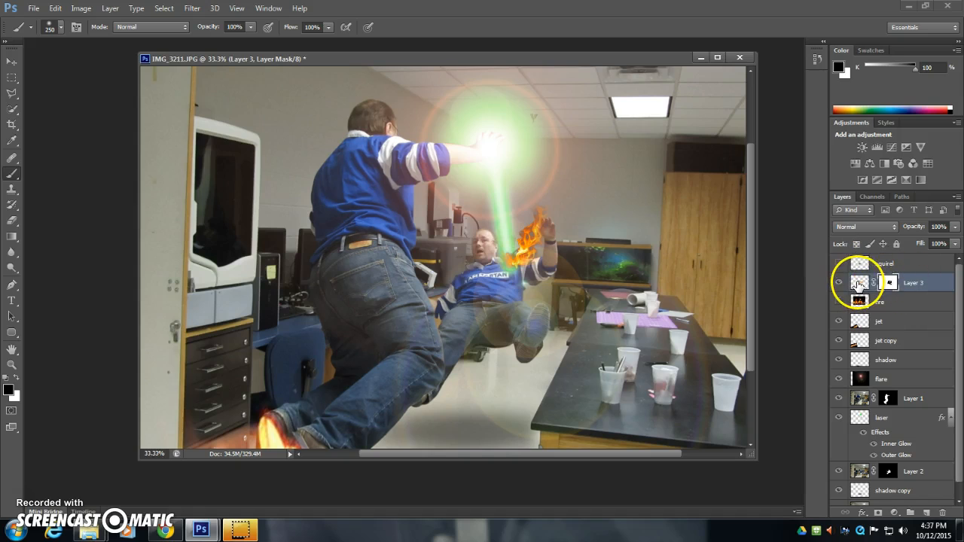
Colorize Layer 3's flame green with hue 124, saturation 53 and lightness +17, and lower the layer's opacity to 68%
left_click(858, 284)
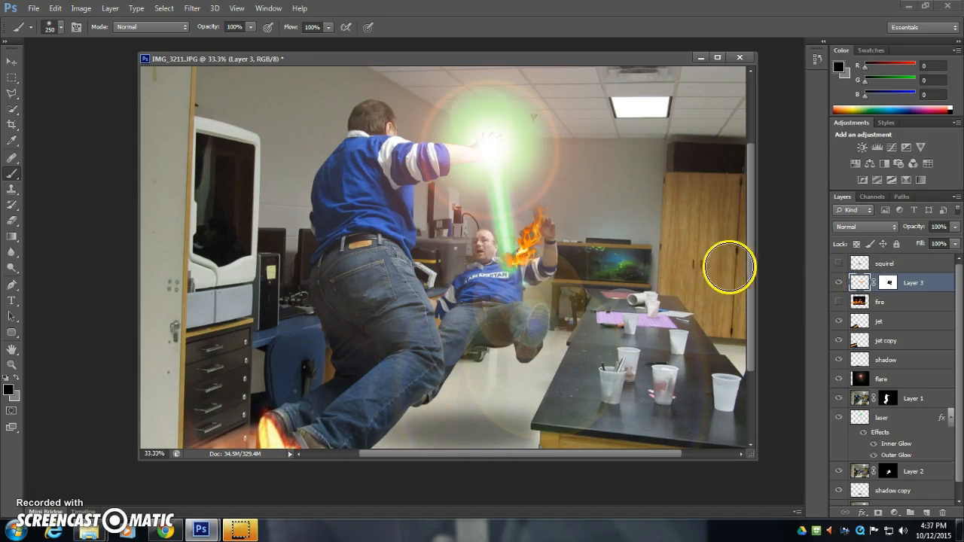
left_click(81, 8)
mouse_move(98, 39)
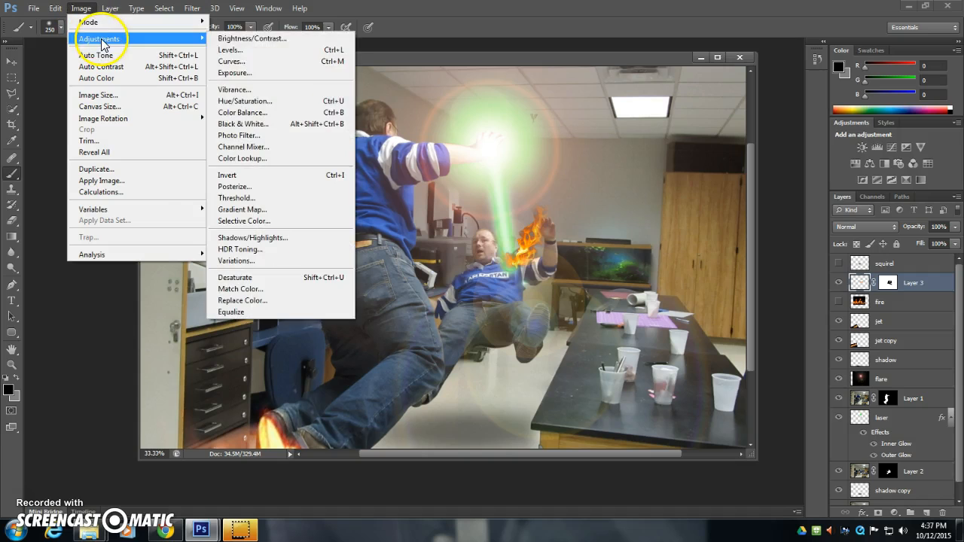
left_click(243, 101)
left_click_drag(482, 113, 202, 168)
left_click(299, 314)
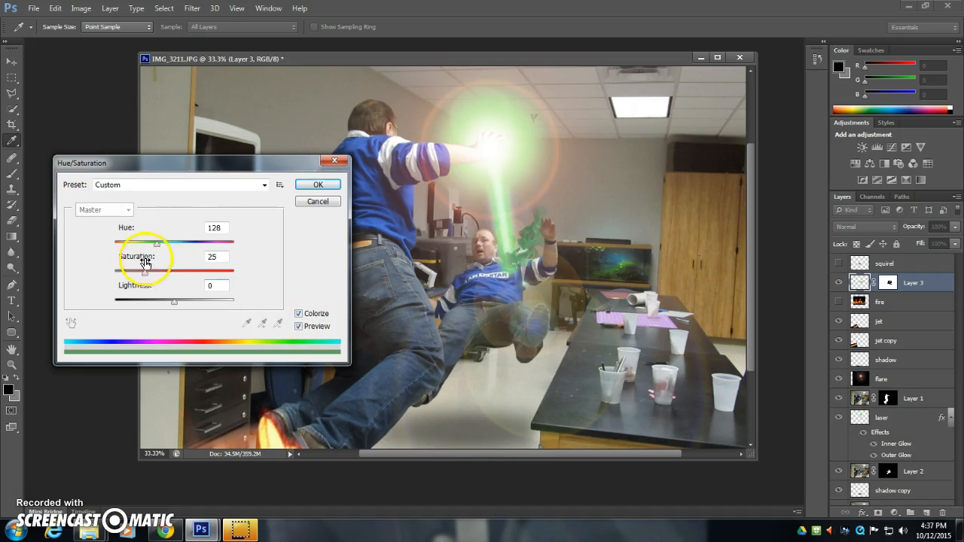
left_click_drag(135, 245, 129, 244)
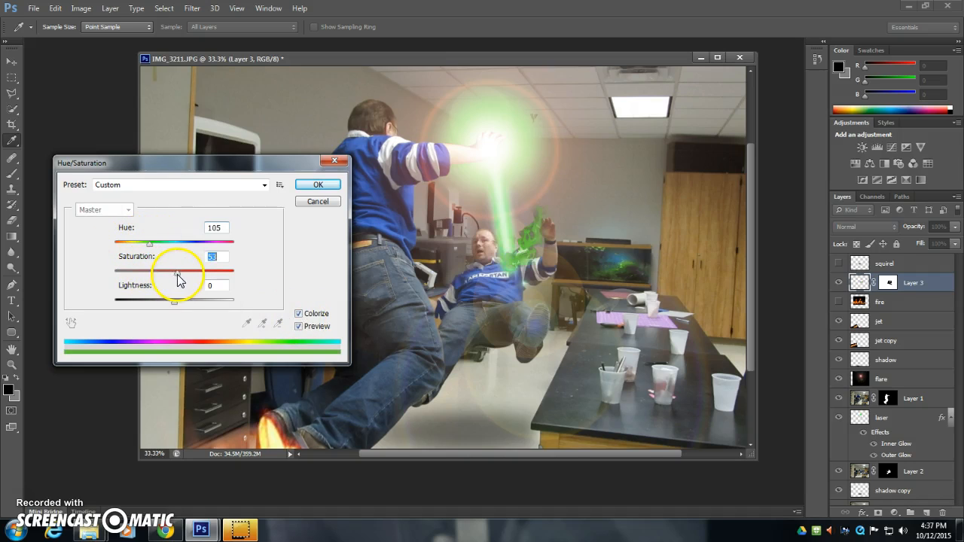
mouse_move(165, 250)
left_mouse_down()
mouse_move(119, 248)
mouse_move(151, 248)
left_mouse_up()
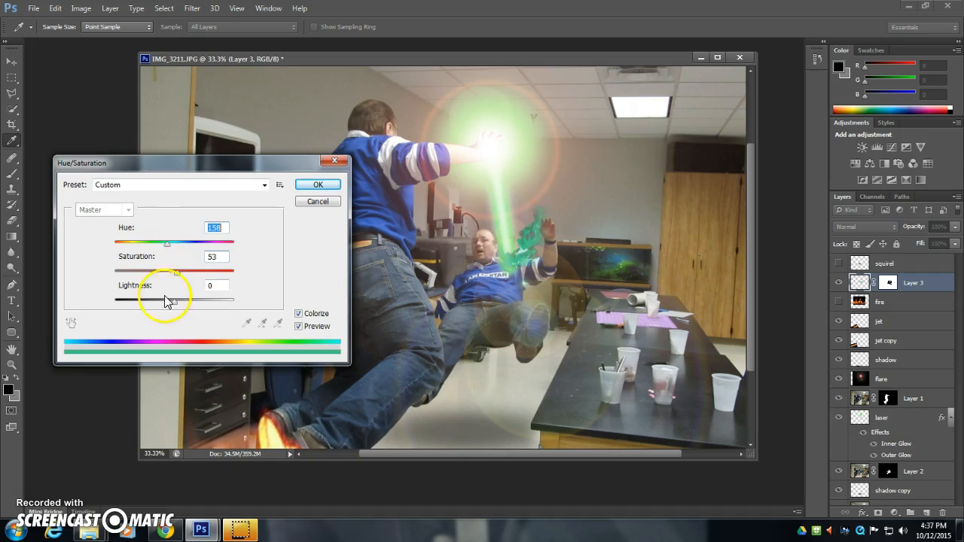
left_click_drag(178, 302, 185, 302)
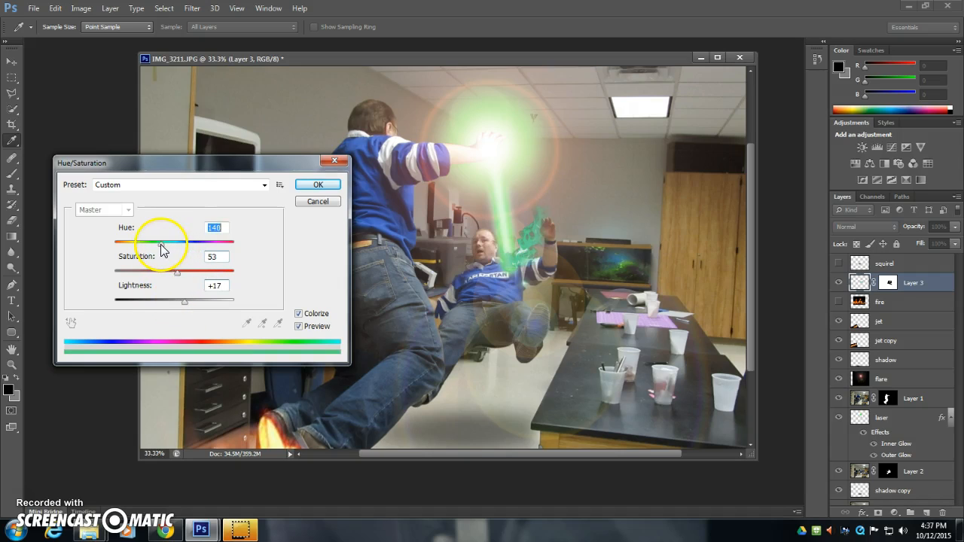
left_click(325, 188)
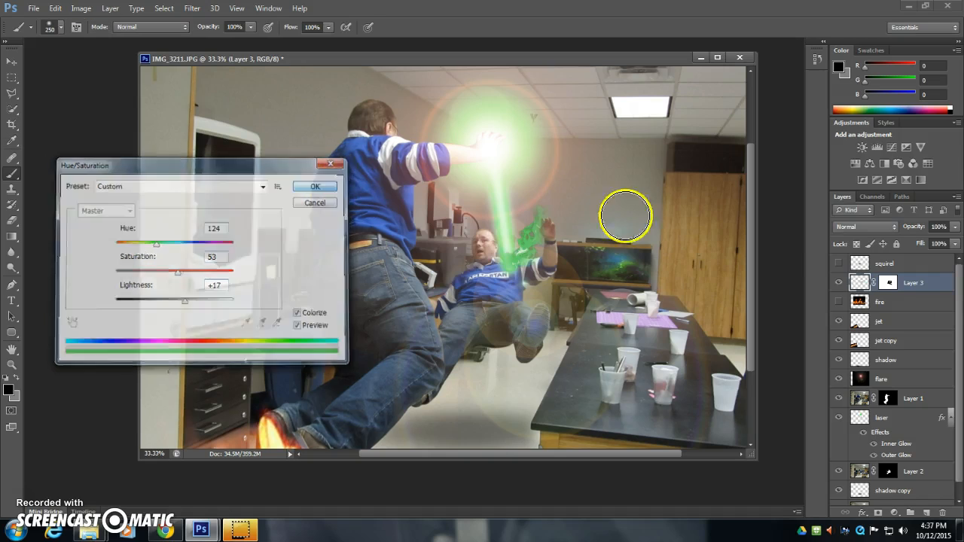
left_click(956, 228)
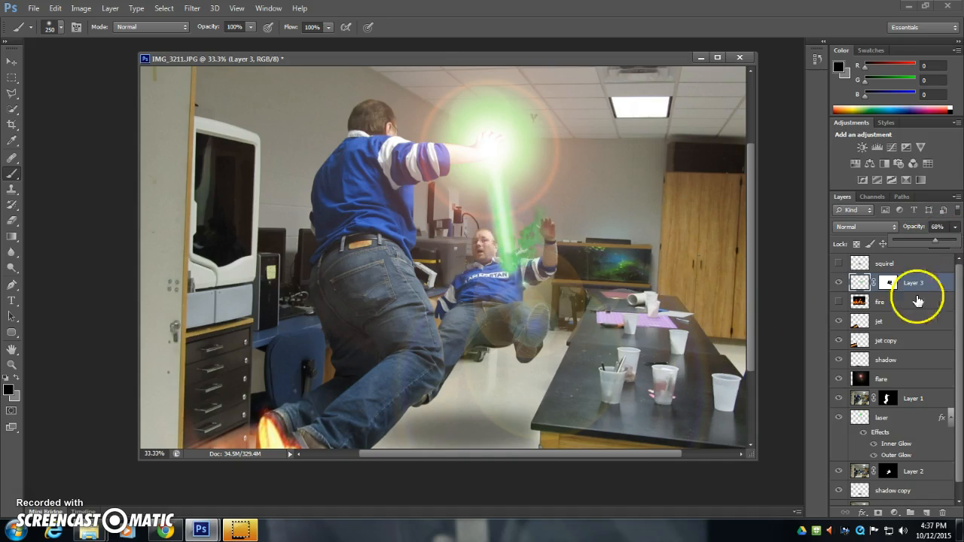
Show the fire layer and turn its flames green by shifting their hue by +96
left_click(845, 302)
left_click(838, 302)
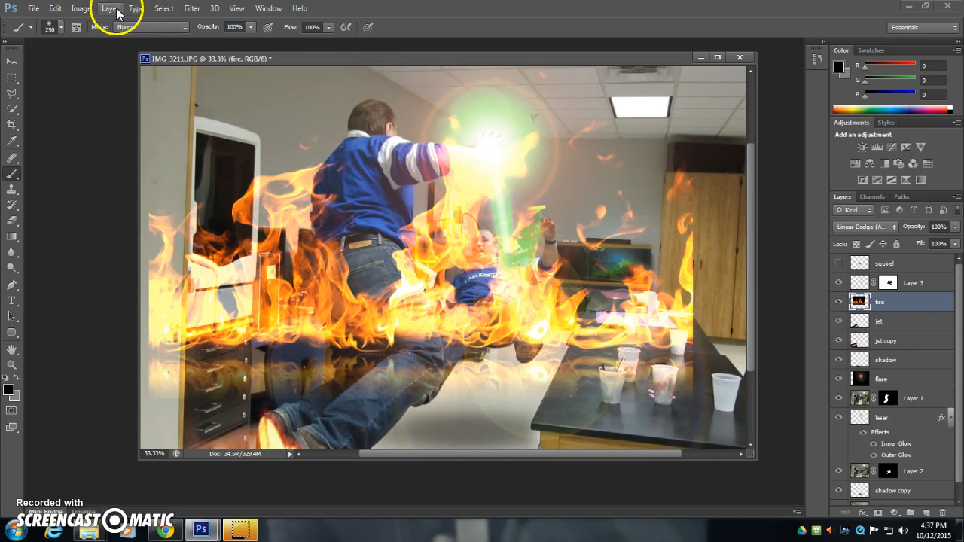
left_click(81, 8)
mouse_move(98, 39)
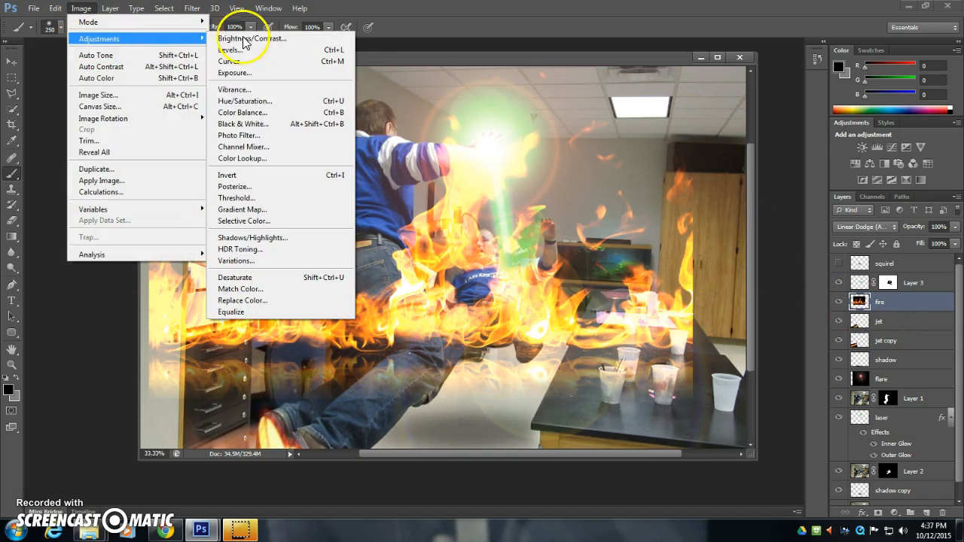
left_click(256, 104)
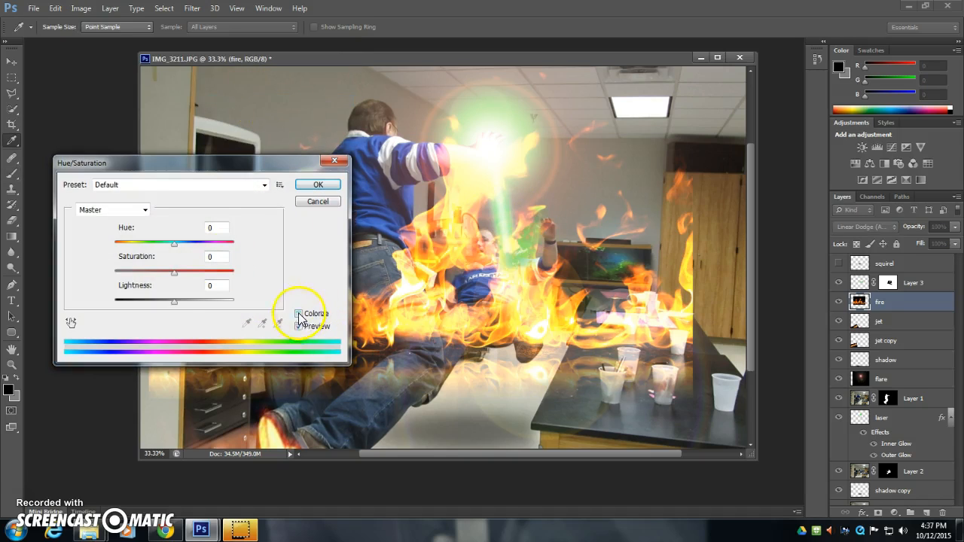
left_click_drag(176, 245, 218, 249)
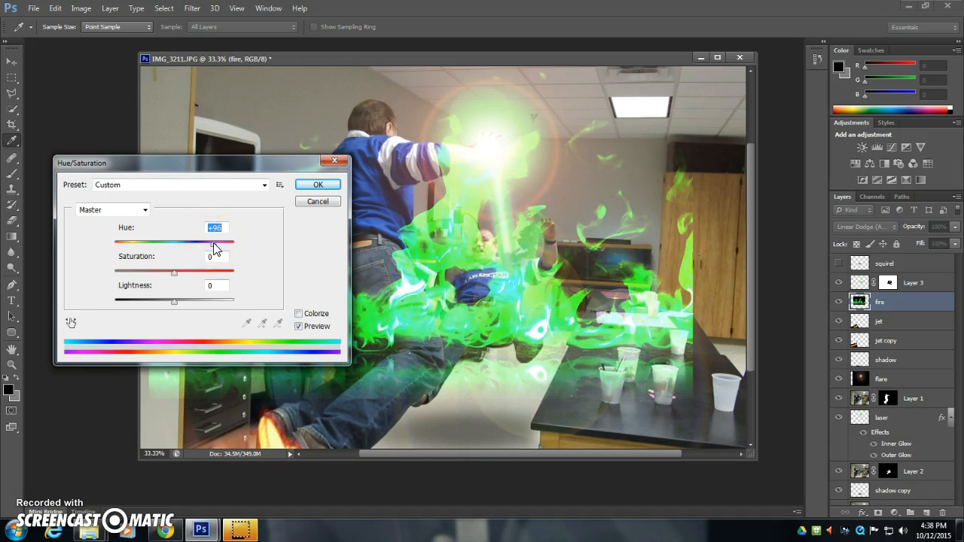
left_click(318, 185)
Add a layer mask to the fire layer and paint black around the flames' outer edges with a 900 px brush
key("b")
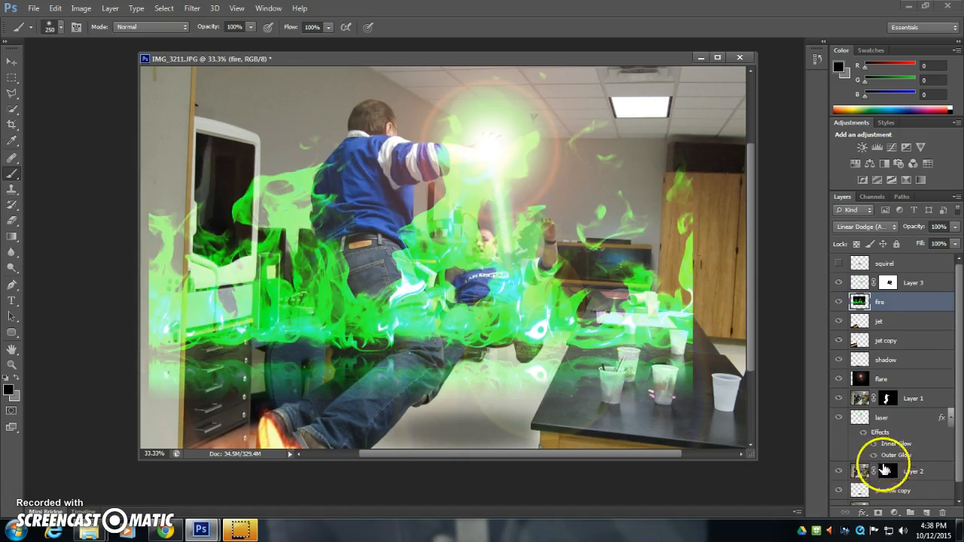
left_click(879, 513)
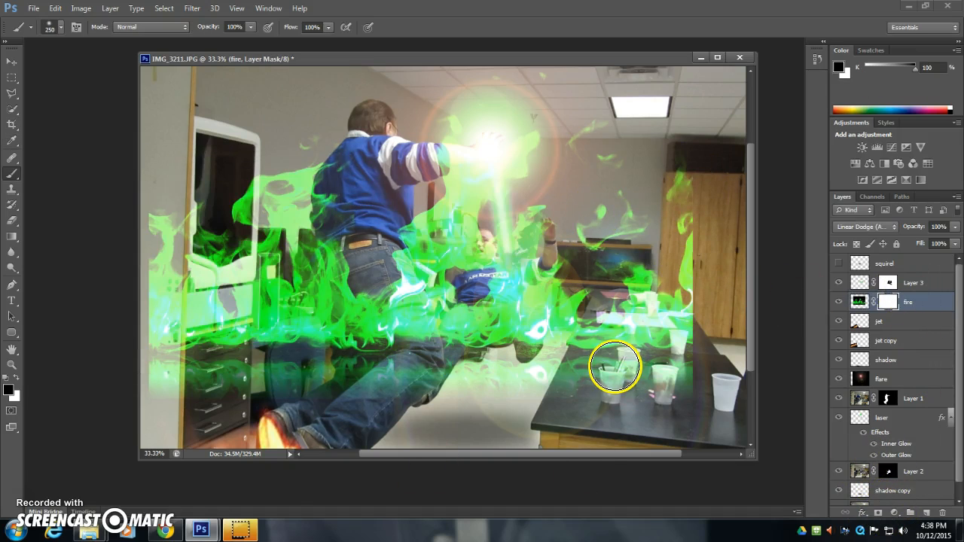
key("bracketright")
key("bracketright")
key("bracketright")
key("bracketright")
key("bracketright")
key("bracketright")
mouse_move(688, 391)
left_mouse_down()
mouse_move(474, 449)
mouse_move(152, 432)
mouse_move(320, 455)
mouse_move(823, 402)
mouse_move(764, 213)
mouse_move(742, 221)
mouse_move(742, 346)
mouse_move(731, 111)
mouse_move(685, 86)
left_mouse_up()
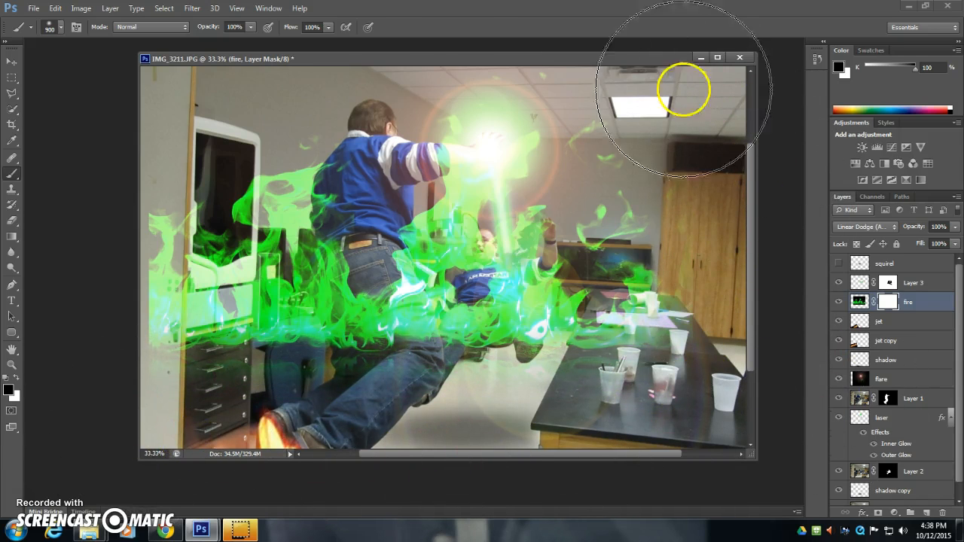
mouse_move(128, 115)
left_mouse_down()
mouse_move(140, 172)
mouse_move(110, 258)
mouse_move(72, 205)
mouse_move(82, 322)
mouse_move(48, 334)
left_mouse_up()
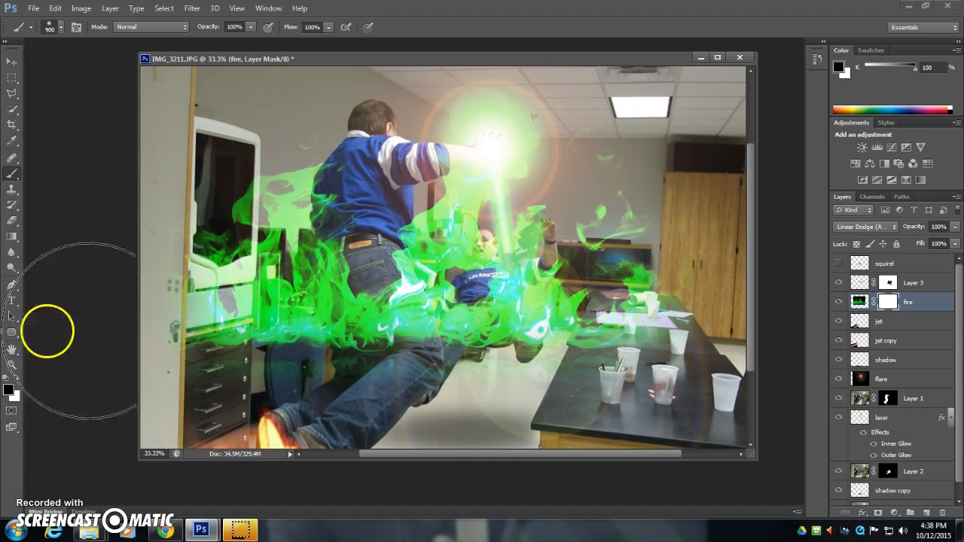
Scale the green fire to about 13%, rotate it 82°, and place it over the lower part of the laser beam
key("v")
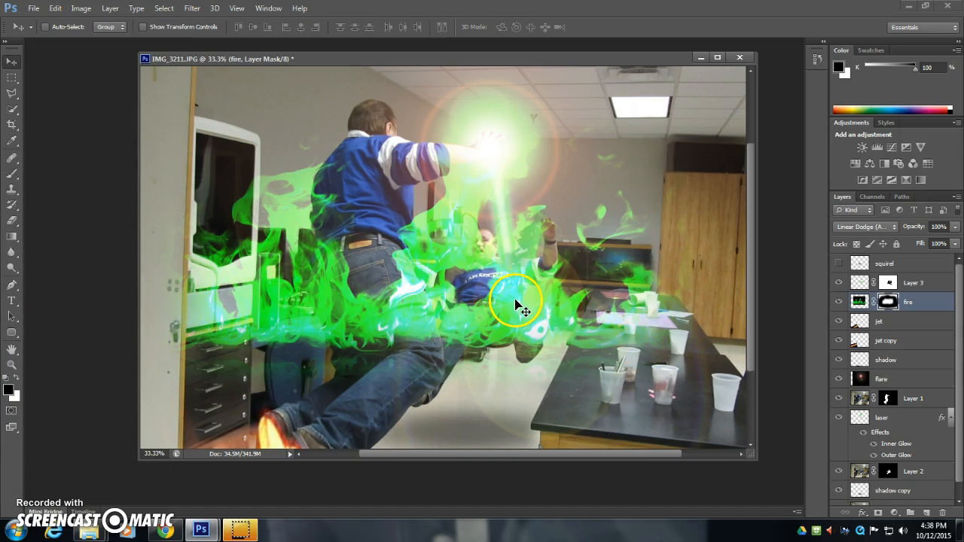
key("ctrl+minus")
left_click_drag(514, 287, 470, 286)
key("ctrl+t")
left_click_drag(614, 77, 512, 237)
left_click_drag(625, 237, 585, 276)
left_click_drag(530, 236, 521, 217)
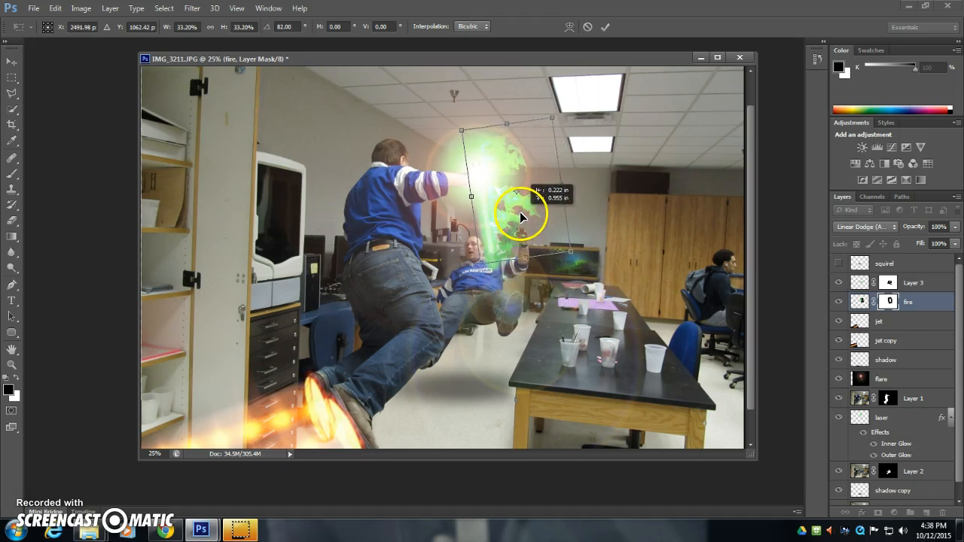
left_click_drag(554, 117, 508, 205)
left_click_drag(487, 249, 491, 243)
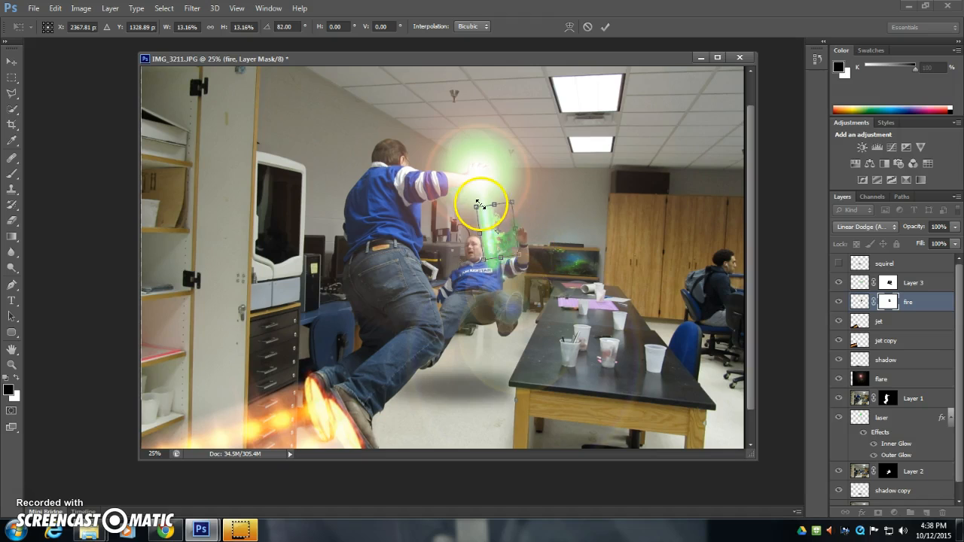
Distort the green fire into a narrow shape running along the laser beam from the hand to the other man's chest
key("ctrl+plus")
key("ctrl+plus")
key("ctrl+plus")
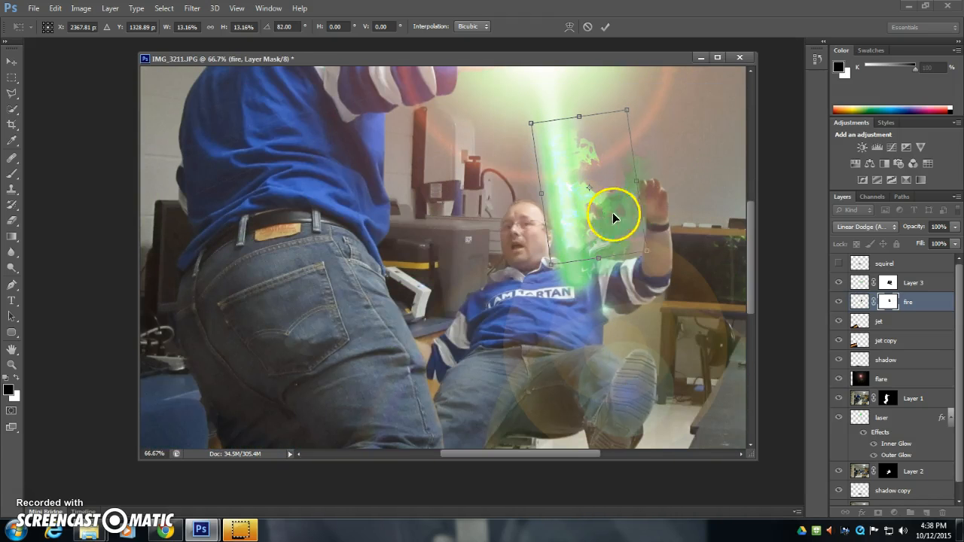
left_click_drag(648, 253, 591, 256)
left_click_drag(626, 118, 620, 71)
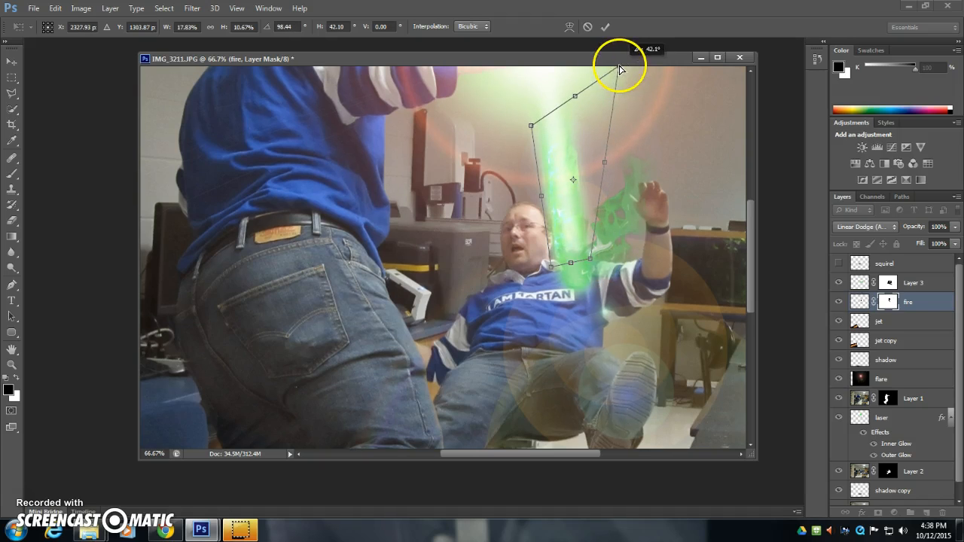
left_click_drag(682, 158, 653, 283)
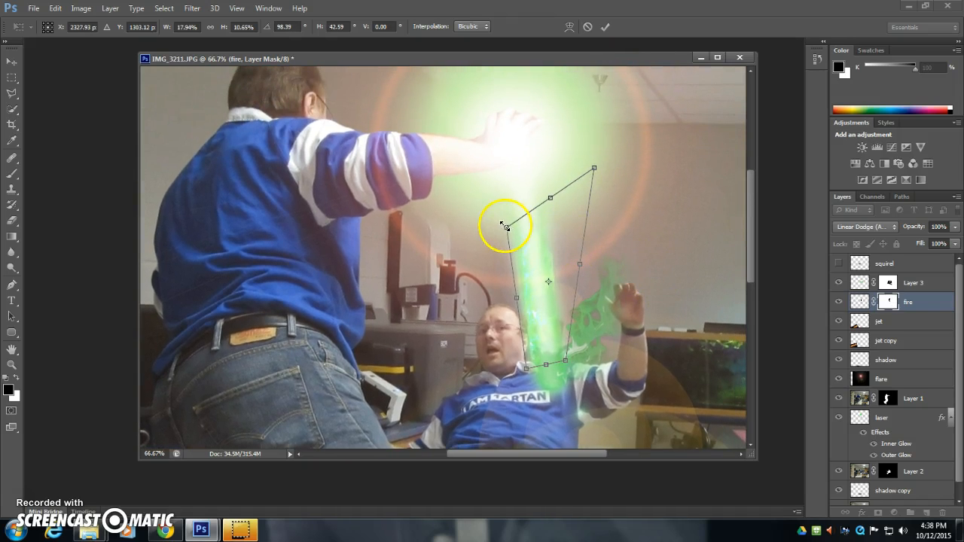
left_click_drag(505, 223, 501, 150)
left_click_drag(597, 172, 607, 131)
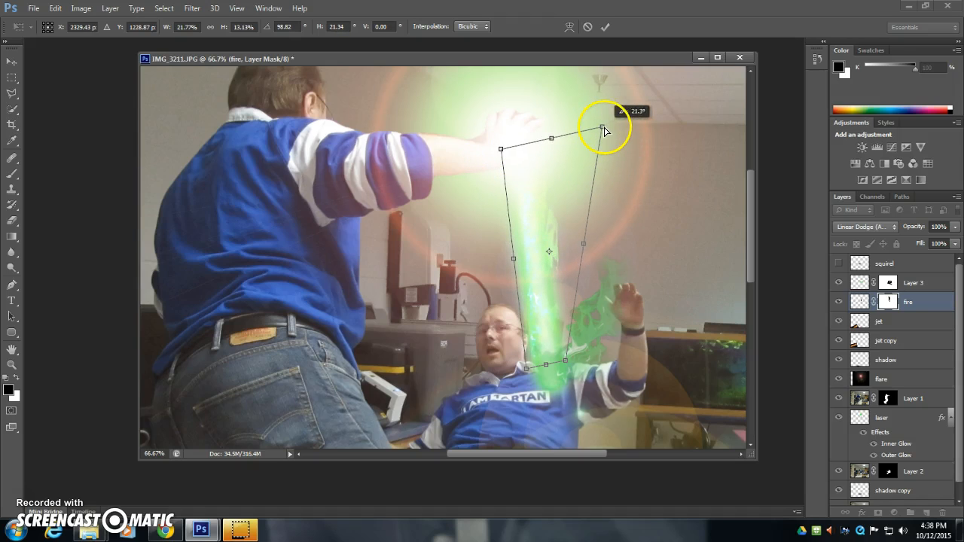
left_click(606, 28)
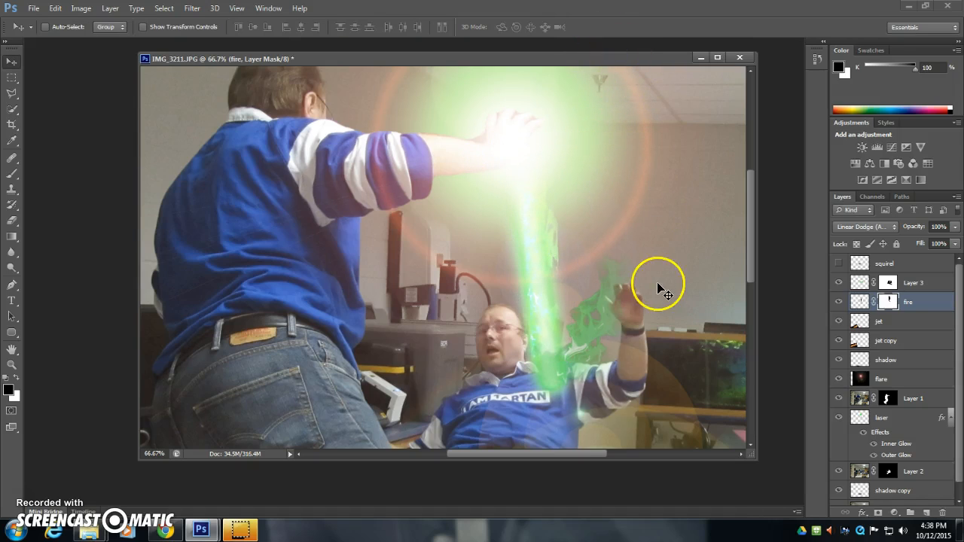
Set the fire layer to Screen blending at 90% opacity and compare the image with the layer hidden and shown
left_click(861, 309)
left_click(866, 226)
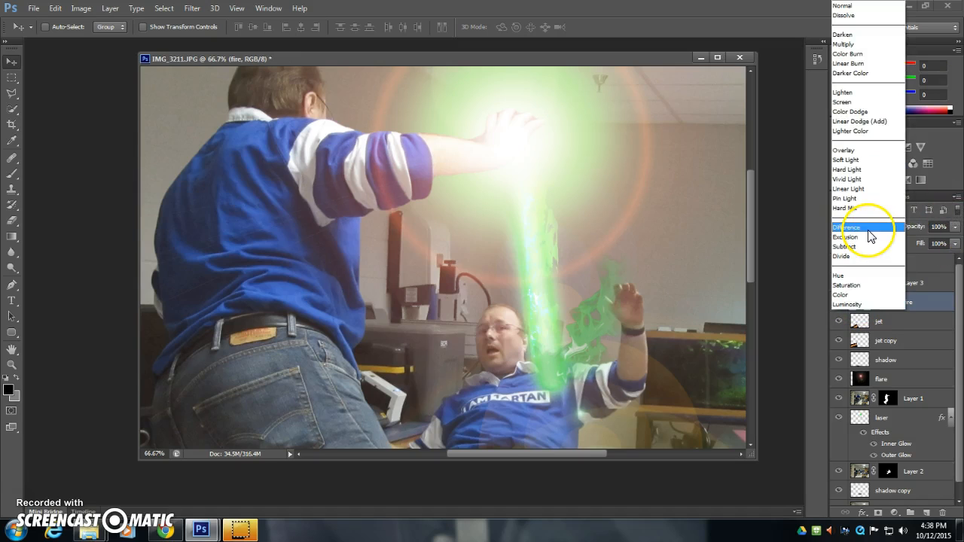
left_click(861, 103)
left_click(956, 243)
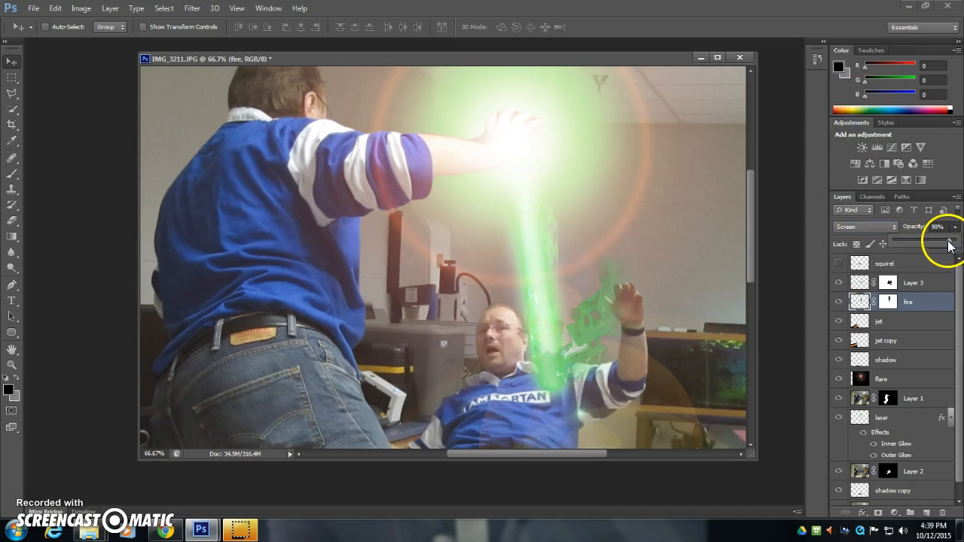
left_click(840, 302)
left_click(839, 303)
left_click(840, 303)
left_click(840, 303)
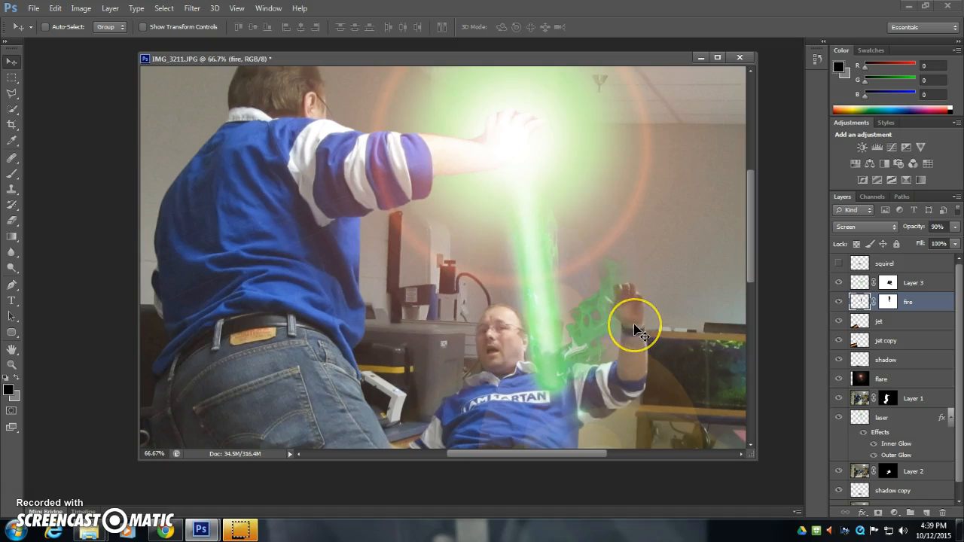
Set the jet layer's blend mode to Screen for the flames at the flying man's shoes
key("ctrl+minus")
key("ctrl+minus")
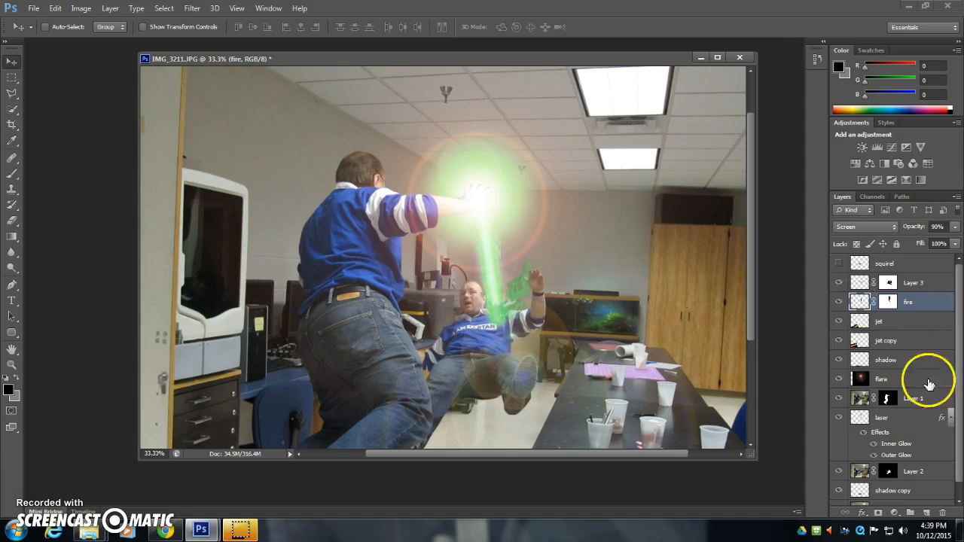
left_click_drag(752, 234, 753, 333)
left_click(887, 322)
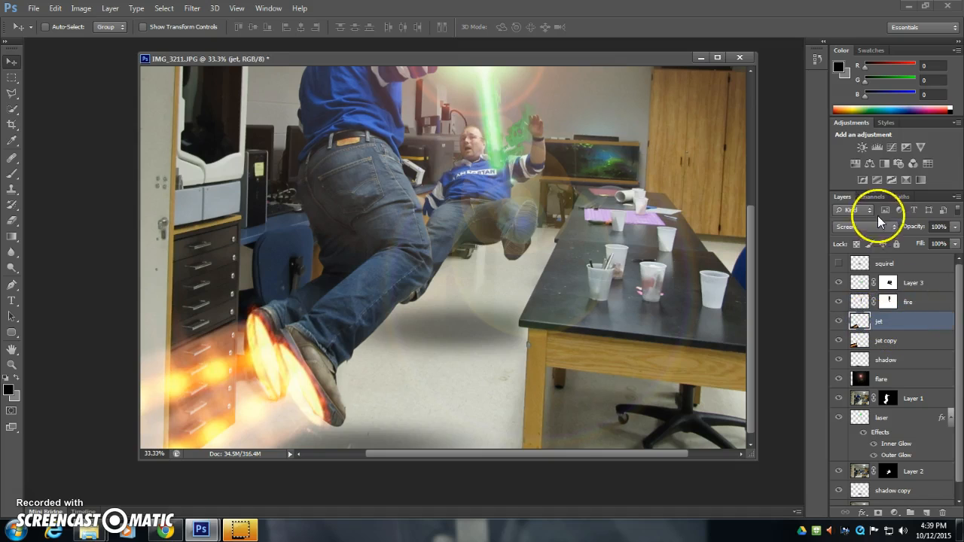
left_click(866, 227)
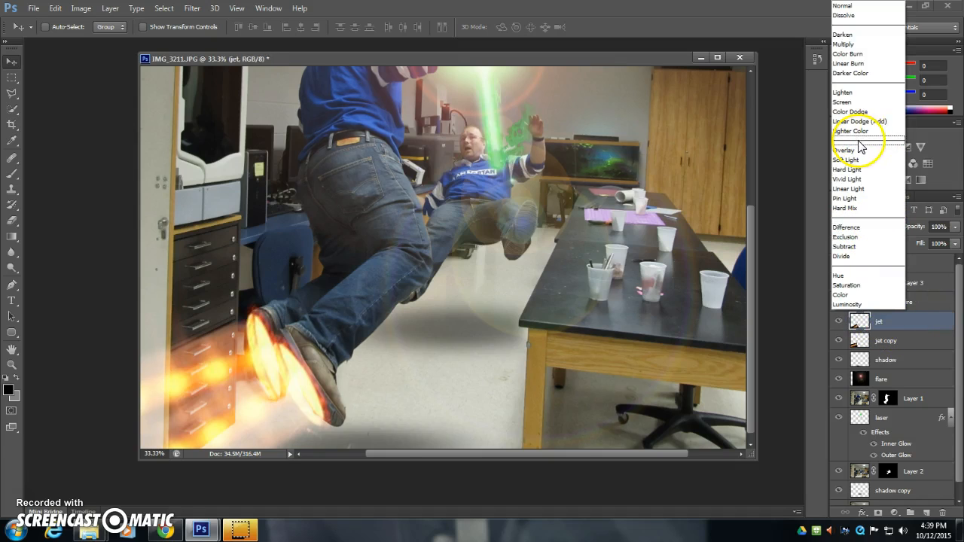
left_click(863, 102)
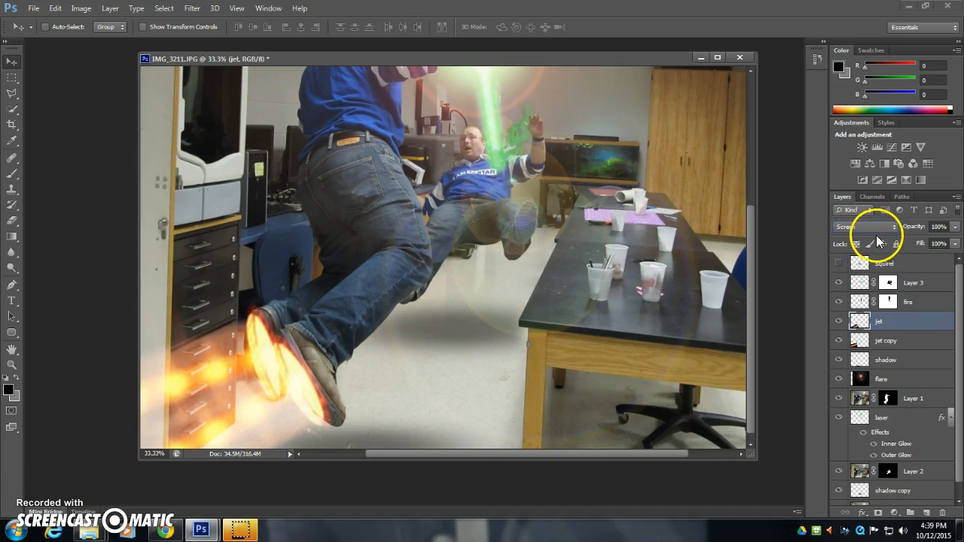
left_click(858, 302)
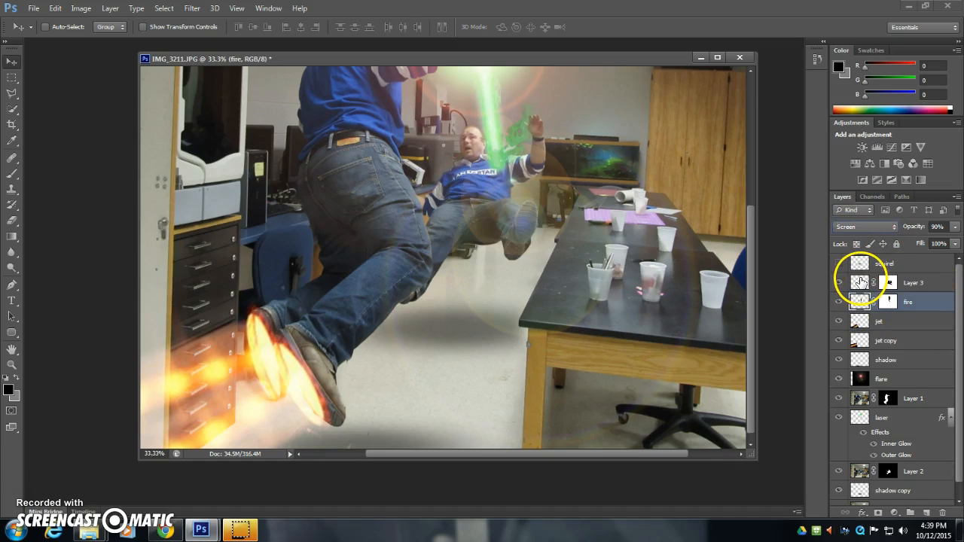
left_click(863, 283)
scroll(764, 246, "up", 2)
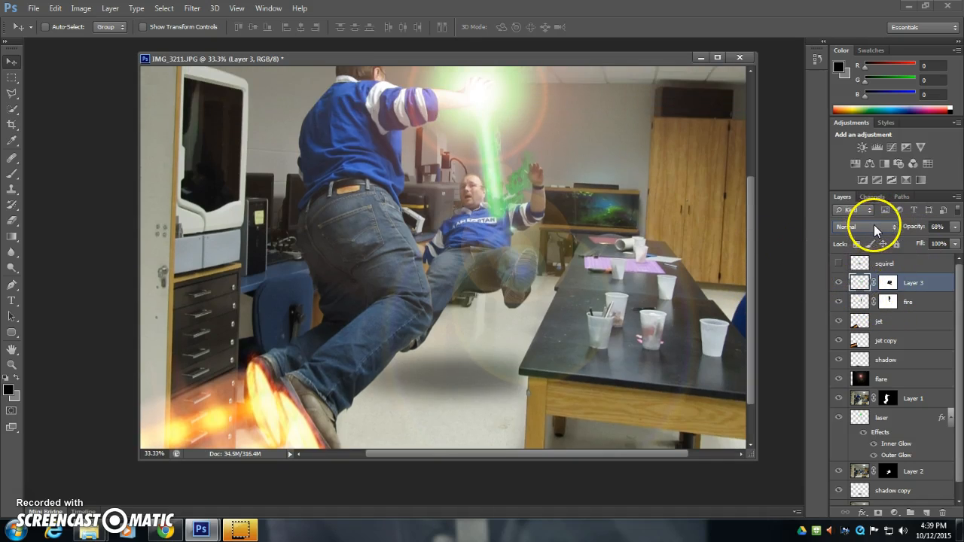
Show the squirel layer and move its picture onto the black table among the plastic cups
left_click(844, 263)
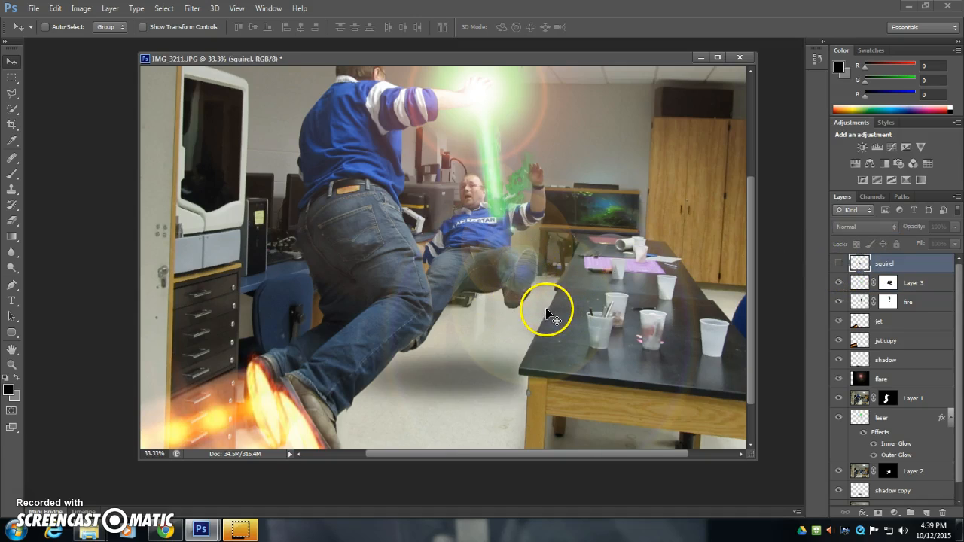
left_click(838, 263)
left_click_drag(434, 264, 597, 327)
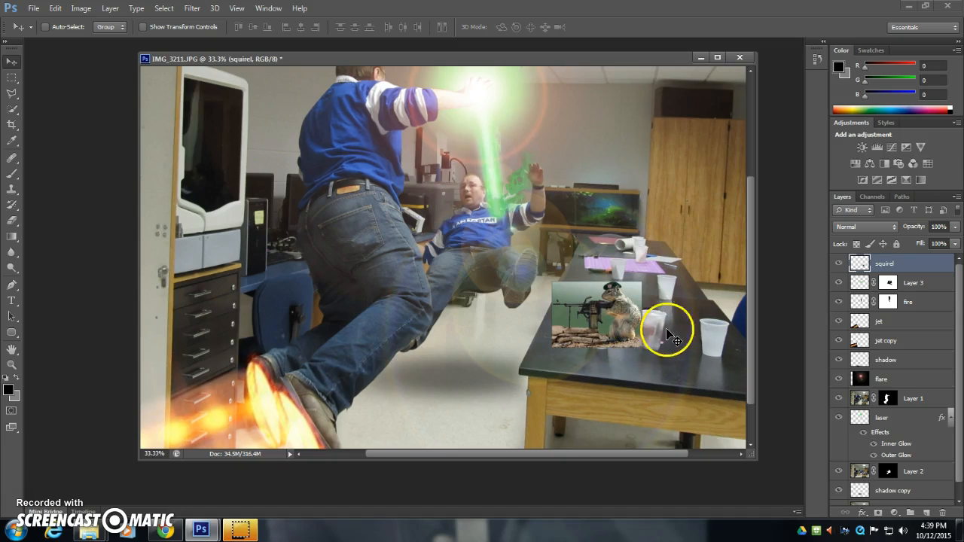
Dock the floating image window into the workspace as a tab, with the whole picture in view
left_click(717, 57)
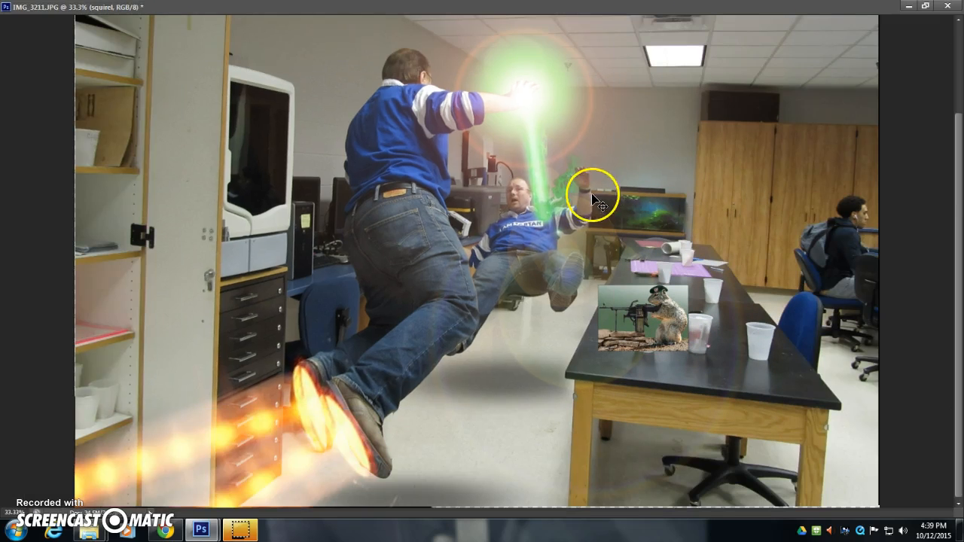
left_click(926, 6)
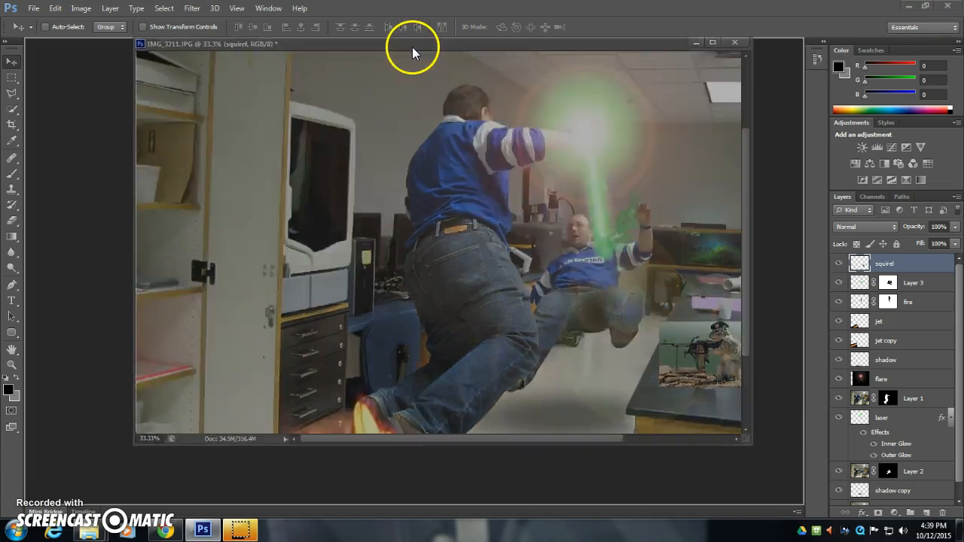
left_click_drag(412, 49, 413, 48)
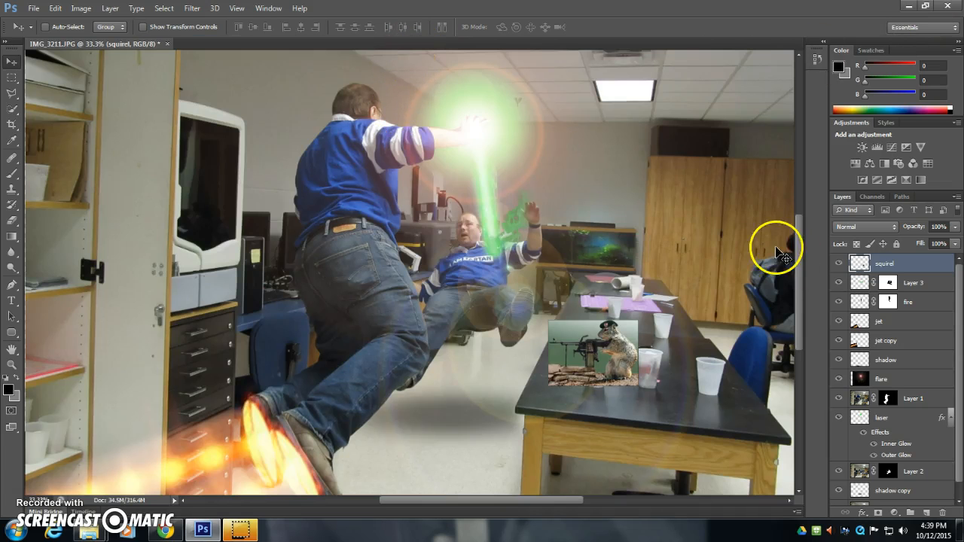
key("ctrl+minus")
key("ctrl+minus")
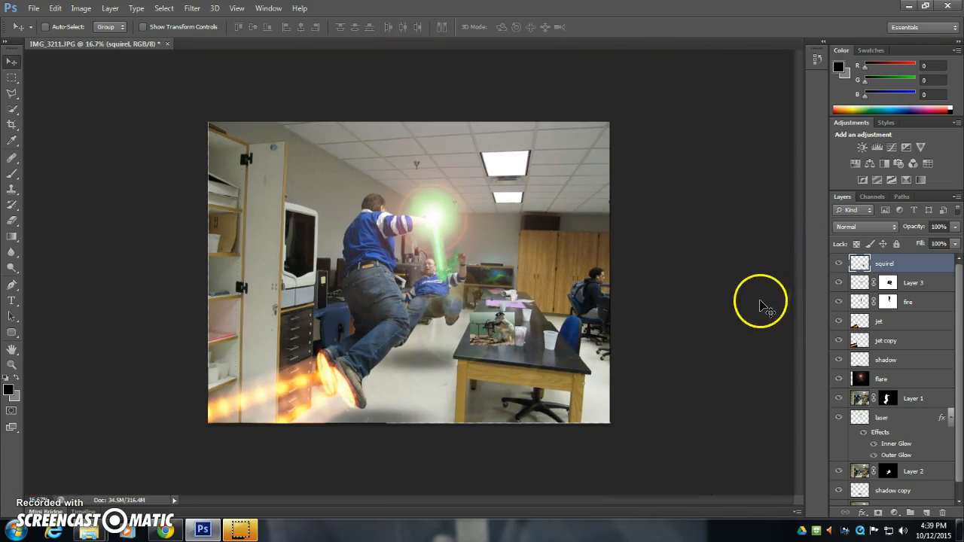
Crop the image closer around the two fighting men, cutting off the shelves, the upper ceiling, the seated student and a thin strip of floor
left_click(13, 125)
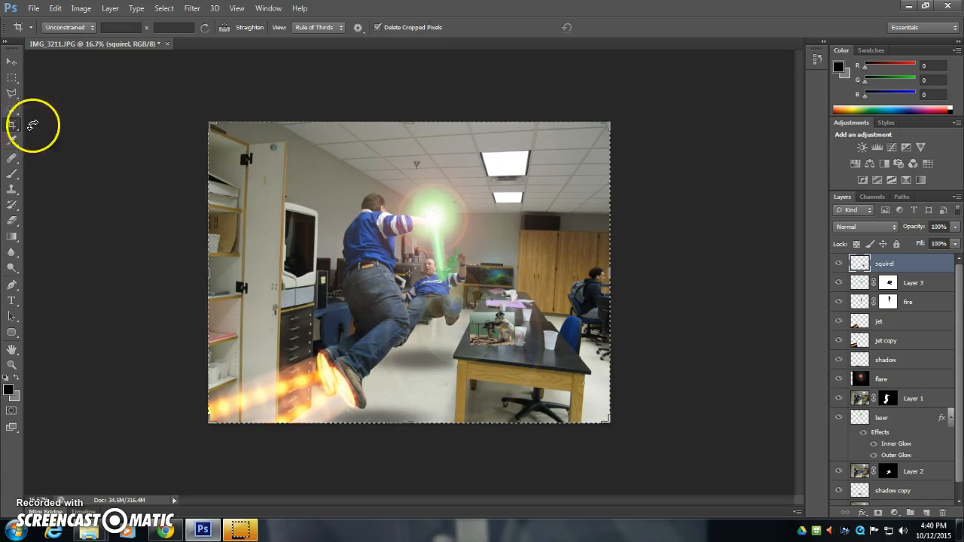
left_click_drag(215, 128, 228, 155)
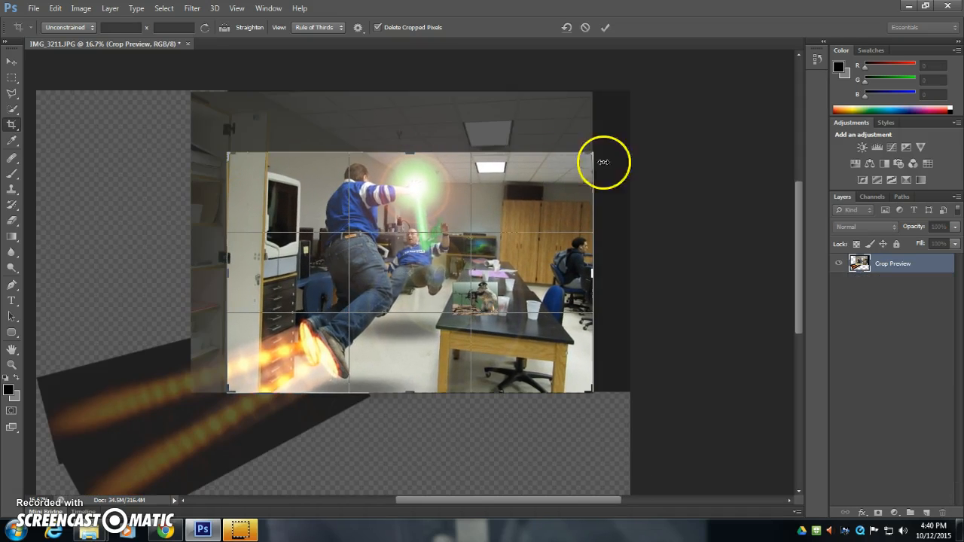
left_click_drag(593, 274, 553, 275)
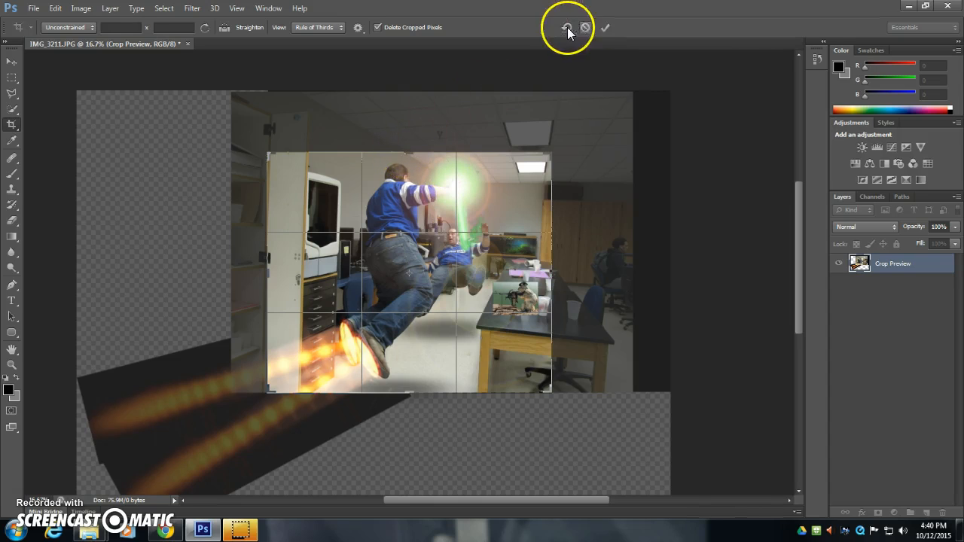
left_click_drag(410, 391, 410, 388)
left_click(606, 28)
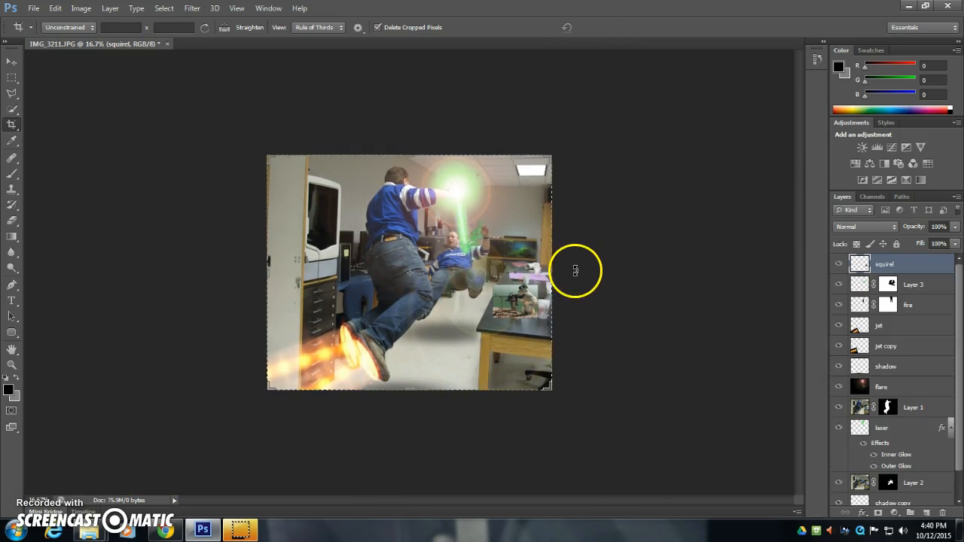
key("ctrl+plus")
key("ctrl+plus")
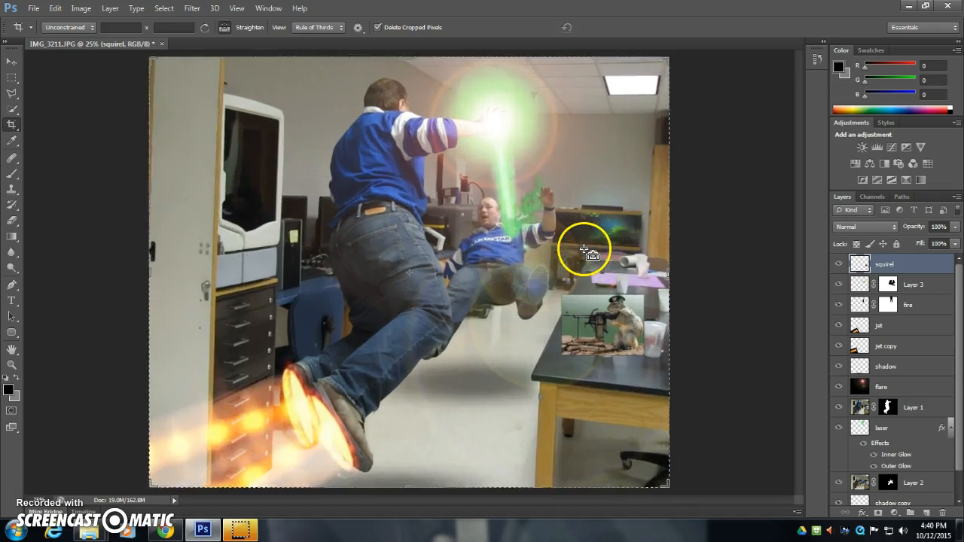
key("ctrl+minus")
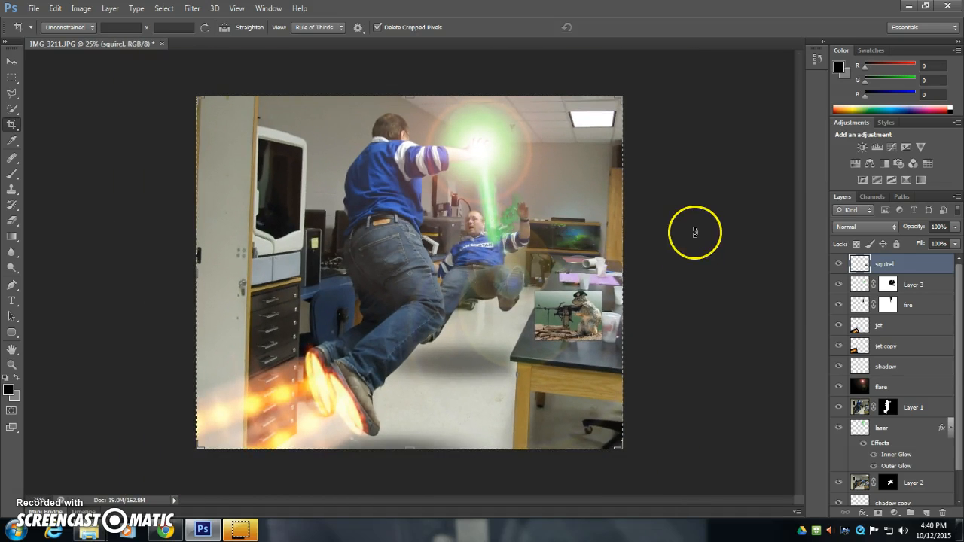